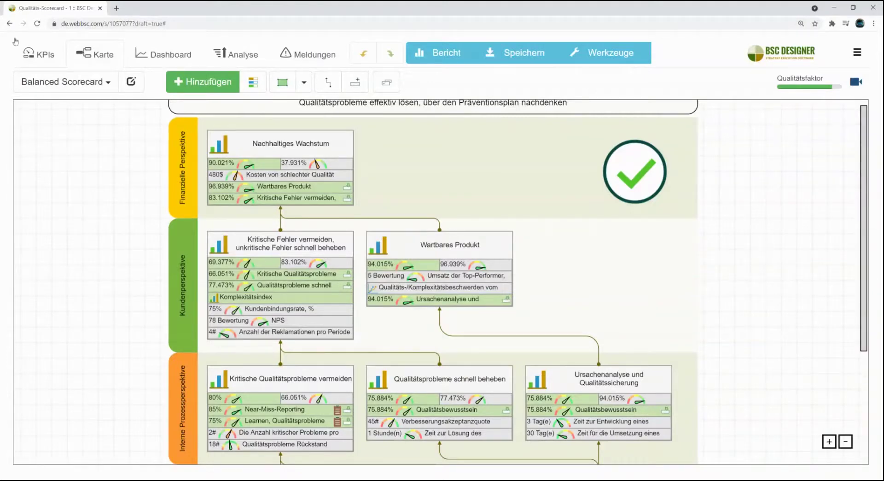
Review the quality scorecard's dashboard, its Prognose analysis and its alerts overview
left_click(161, 55)
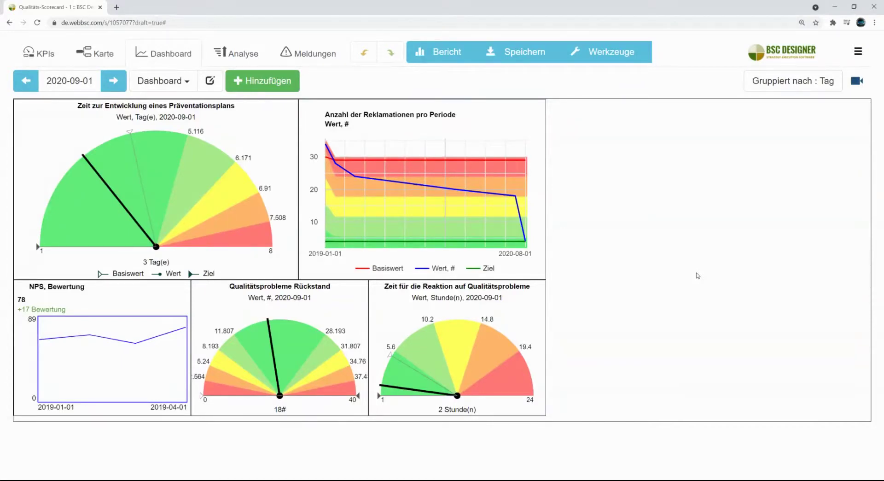
left_click(232, 53)
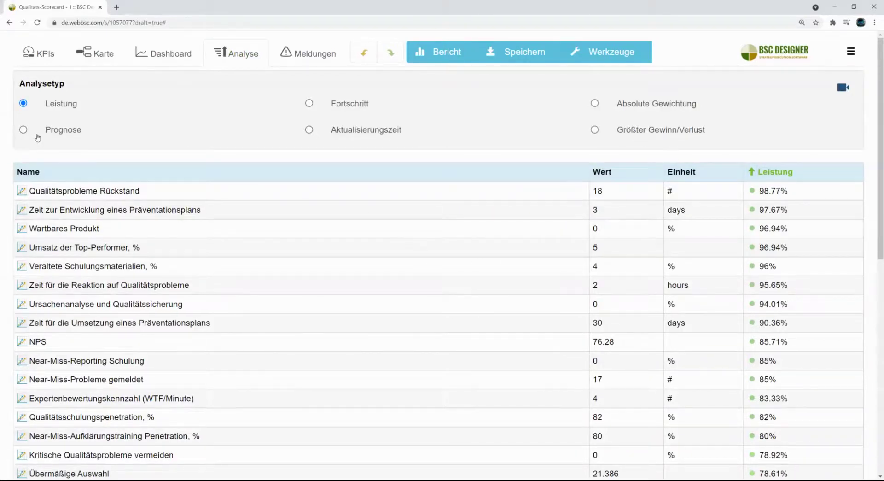
left_click(52, 131)
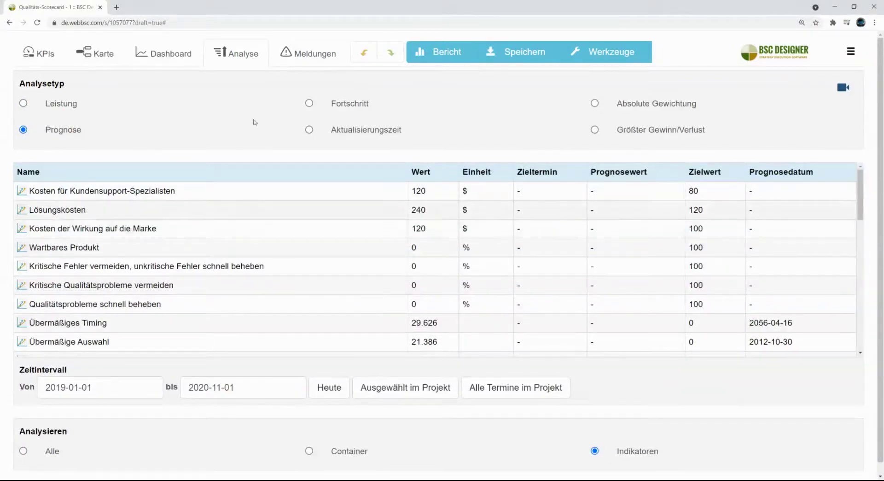
left_click(300, 58)
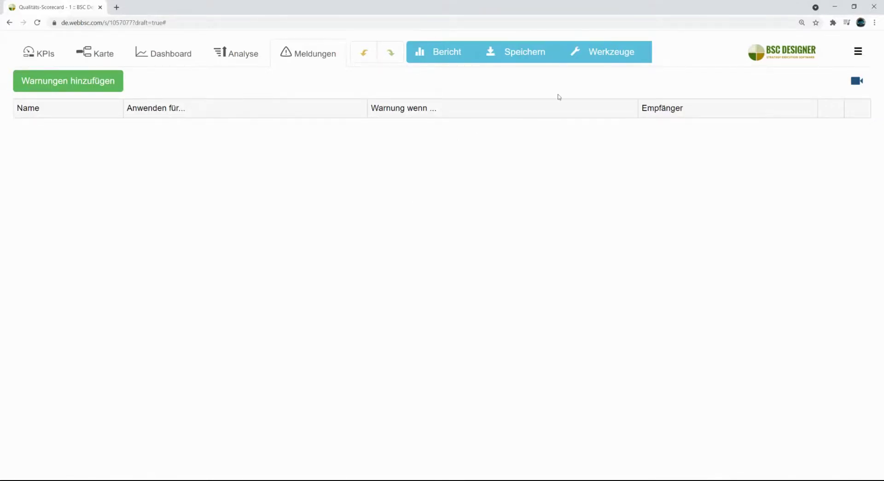
Go to the overview of all scorecards and start creating a new project
left_click(859, 52)
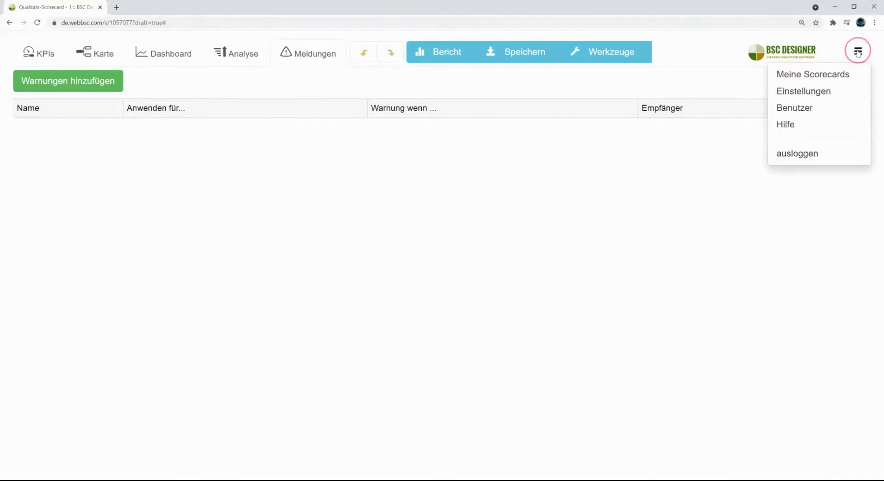
left_click(824, 74)
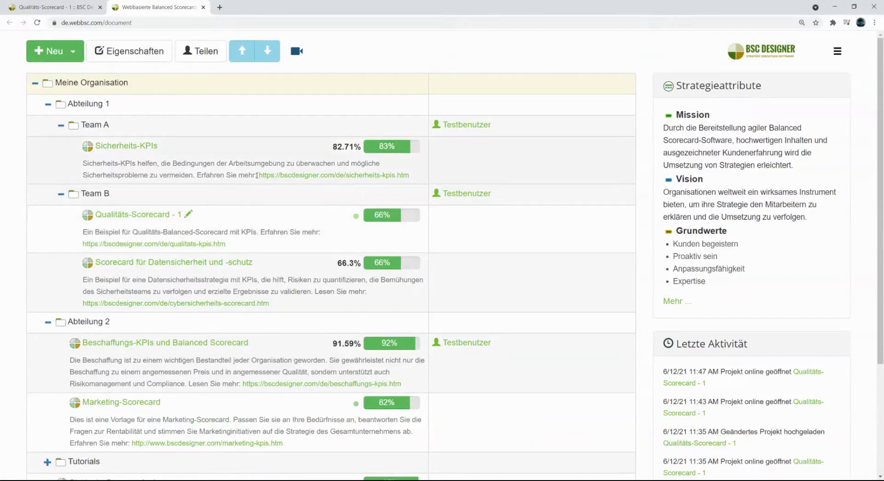
left_click(70, 54)
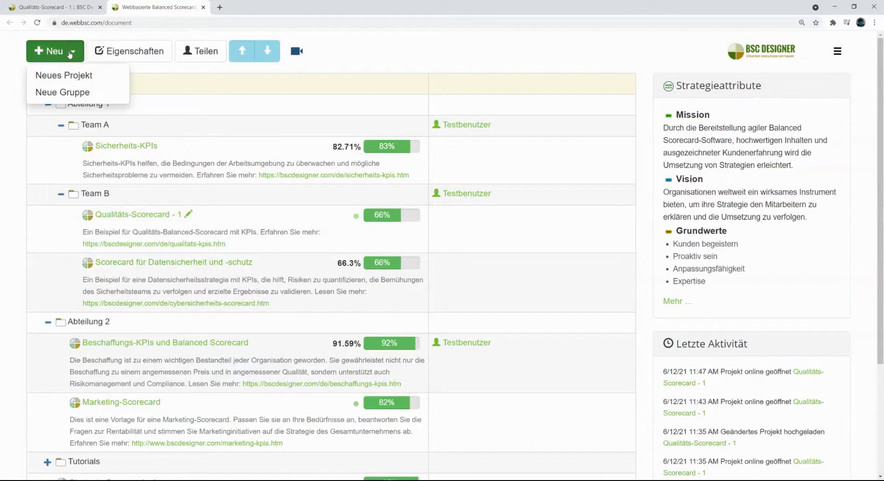
left_click(72, 78)
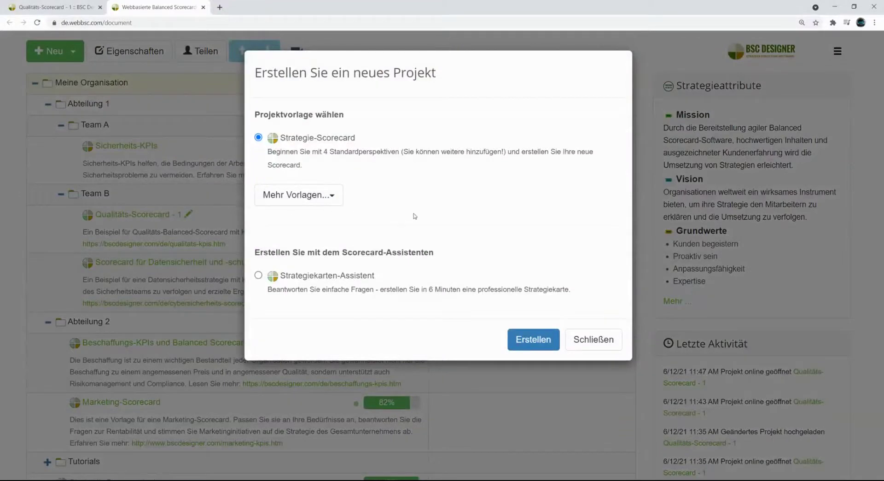
Browse the additional project templates, from Management to KRIs, without choosing one
left_click(313, 198)
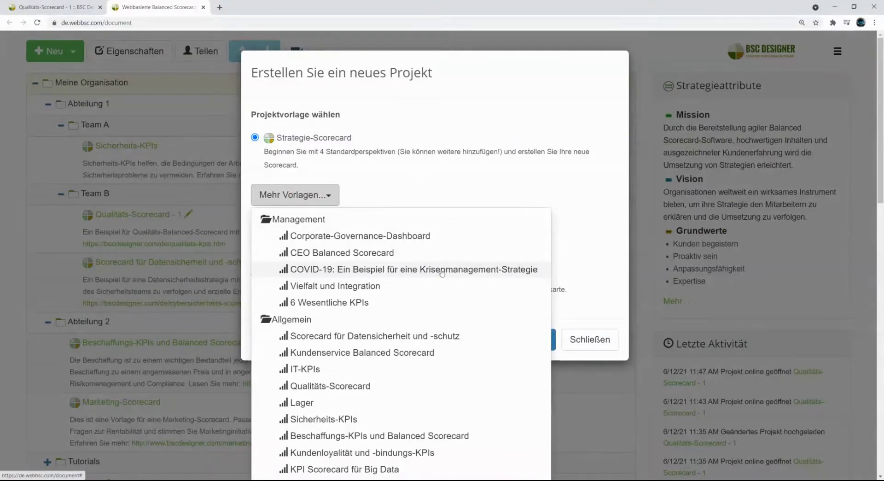
scroll(451, 281, "down", 4)
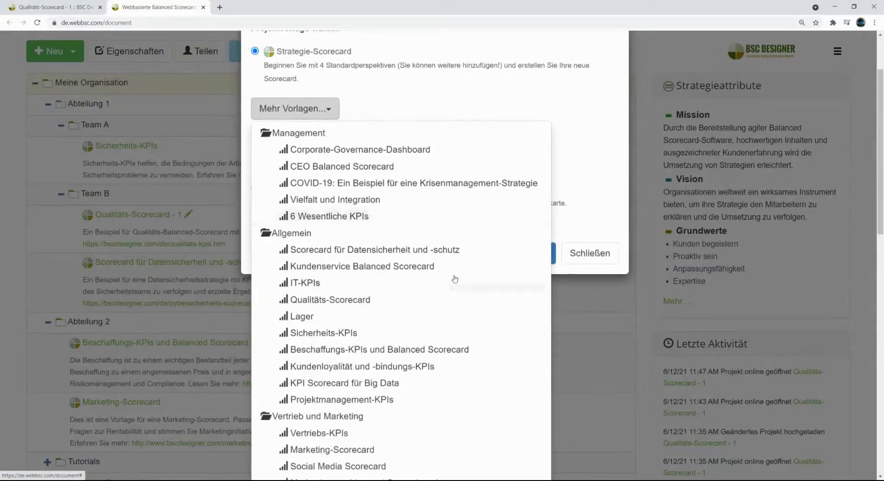
scroll(455, 255, "down", 2)
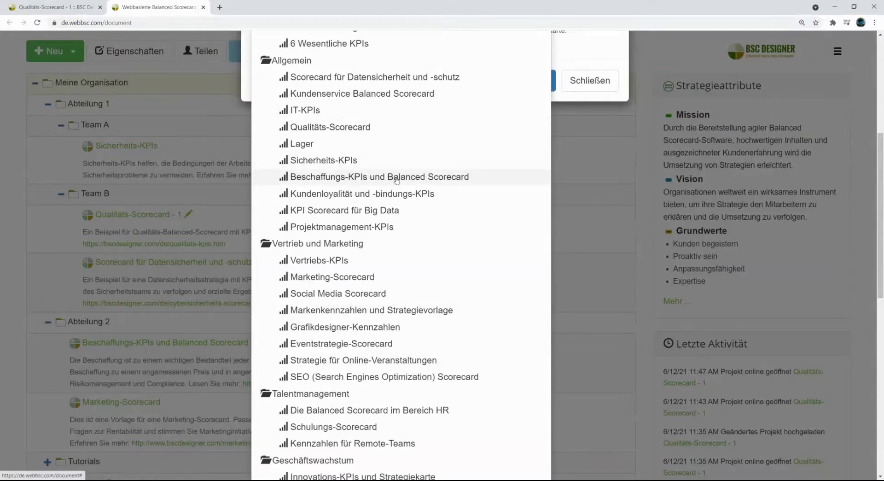
scroll(396, 180, "down", 5)
scroll(397, 181, "down", 5)
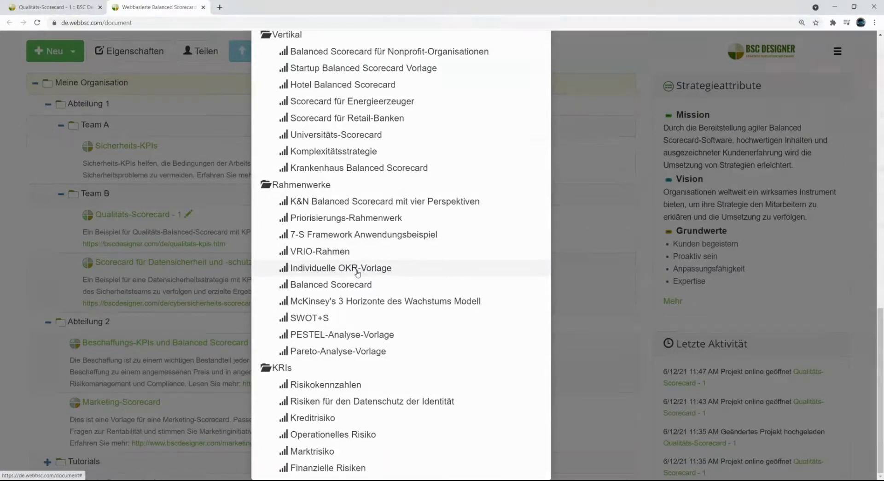
scroll(358, 203, "up", 15)
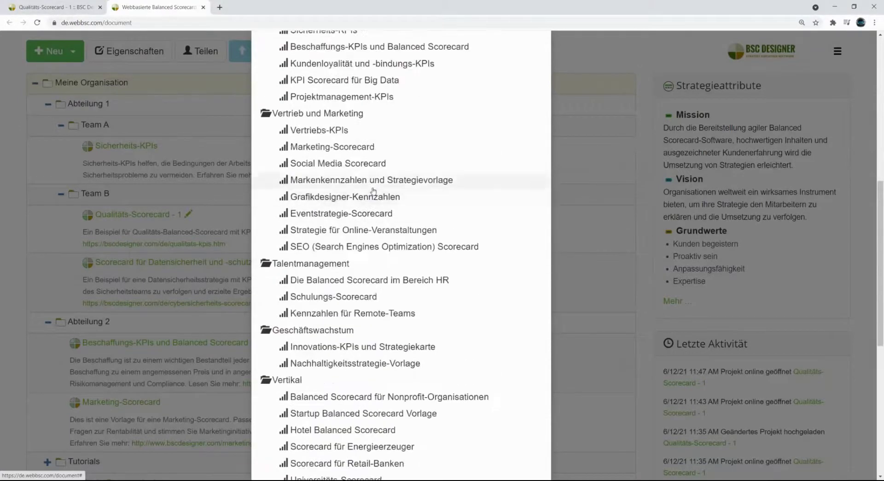
left_click(376, 187)
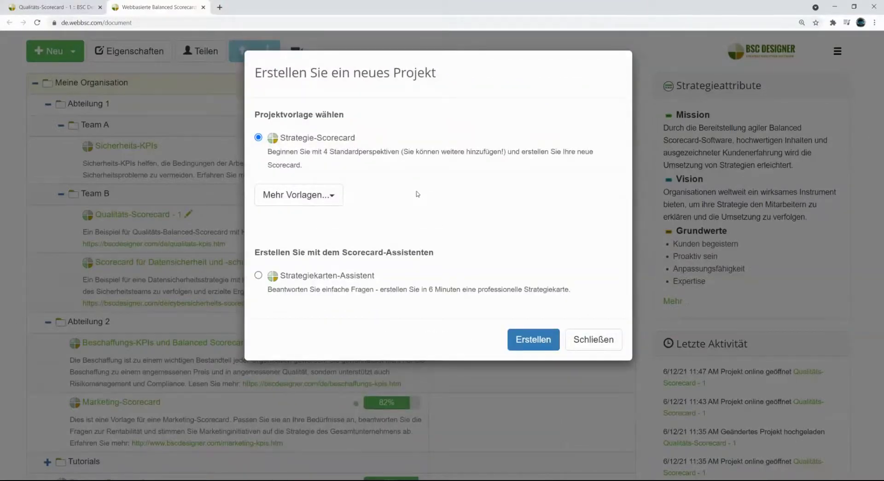
Create the new project from the Strategie-Scorecard template rather than with the Strategiekarten-Assistent
left_click(259, 276)
left_click(258, 137)
left_click(514, 341)
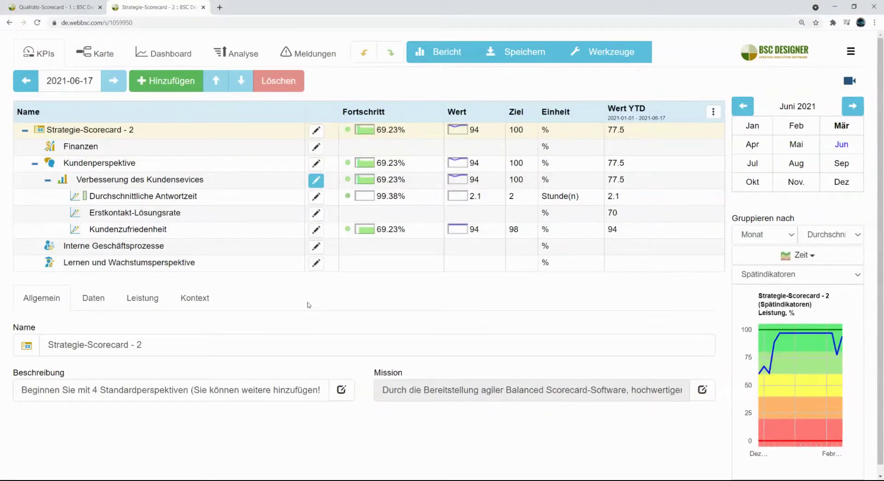
Check the new scorecard's strategy map, and delete the goal "Verbesserung des Kundensevices" with its indicators from Kundenperspektive
left_click(43, 55)
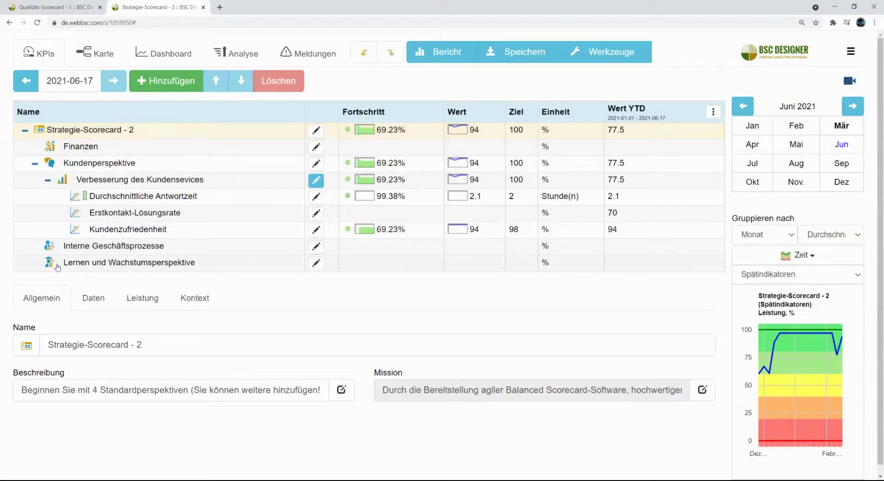
left_click(94, 55)
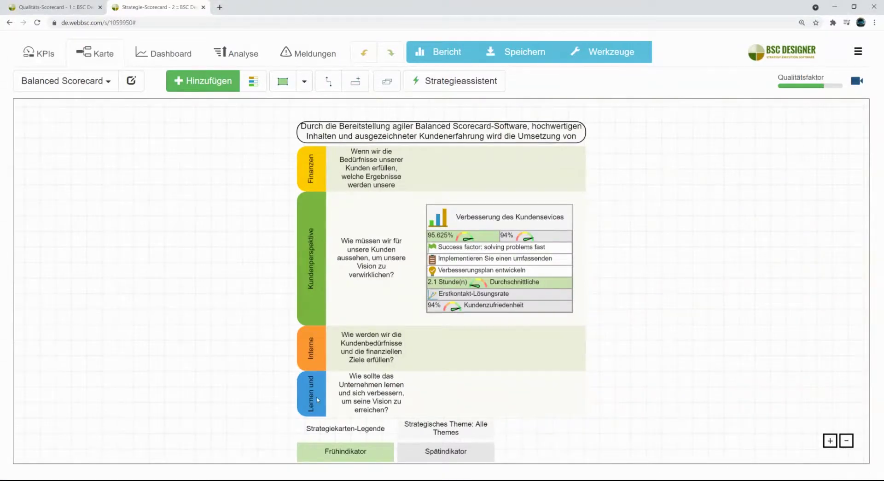
left_click(37, 56)
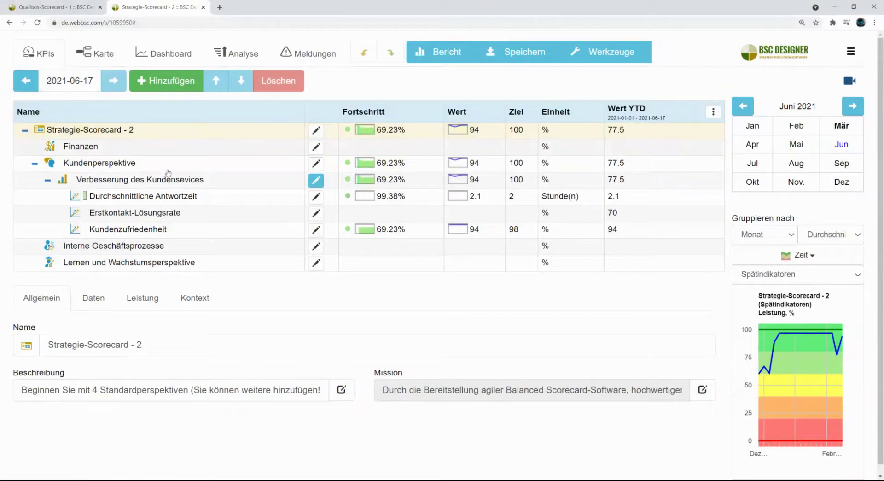
left_click(243, 183)
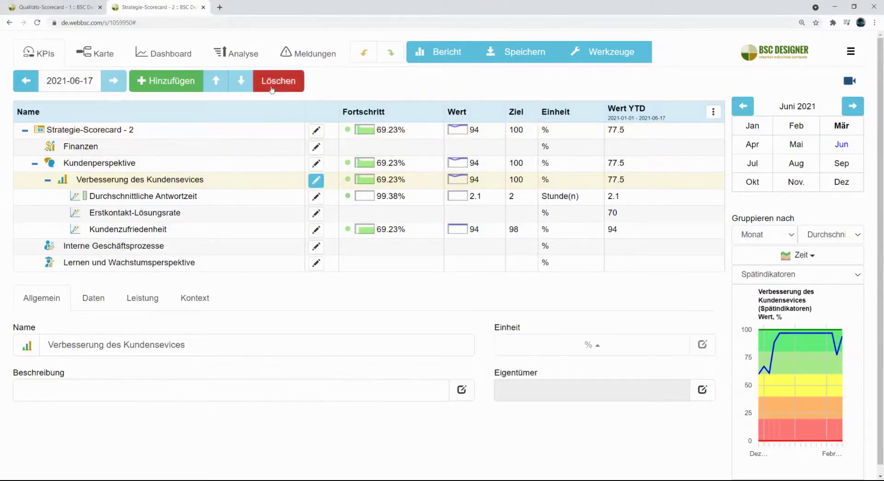
left_click(278, 81)
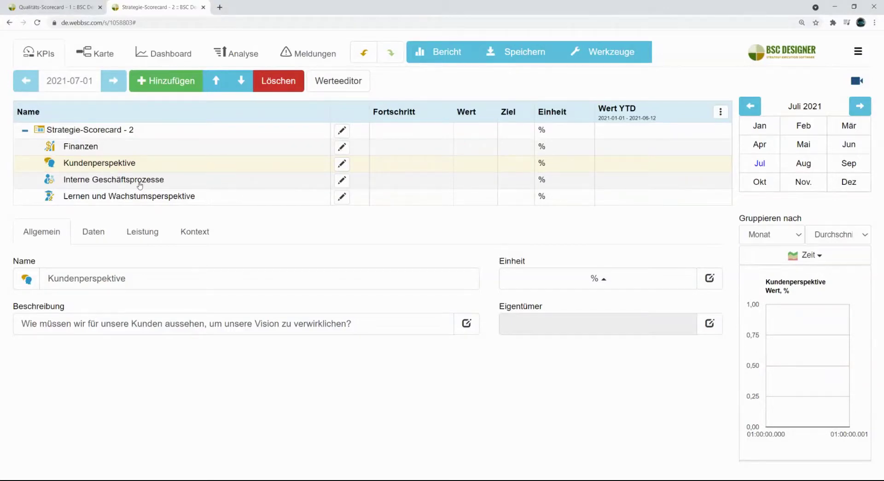
Add a new element under the Finanzen perspective and name it "Gewinne verbessern"
left_click(111, 151)
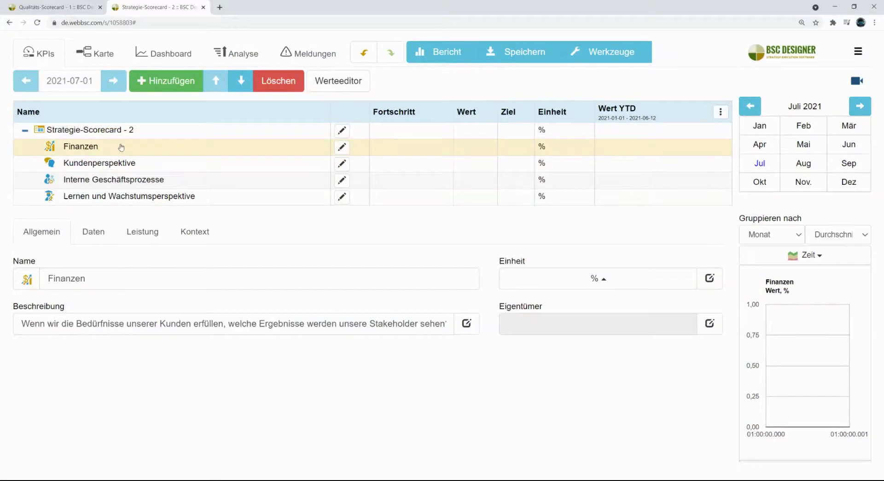
left_click(168, 79)
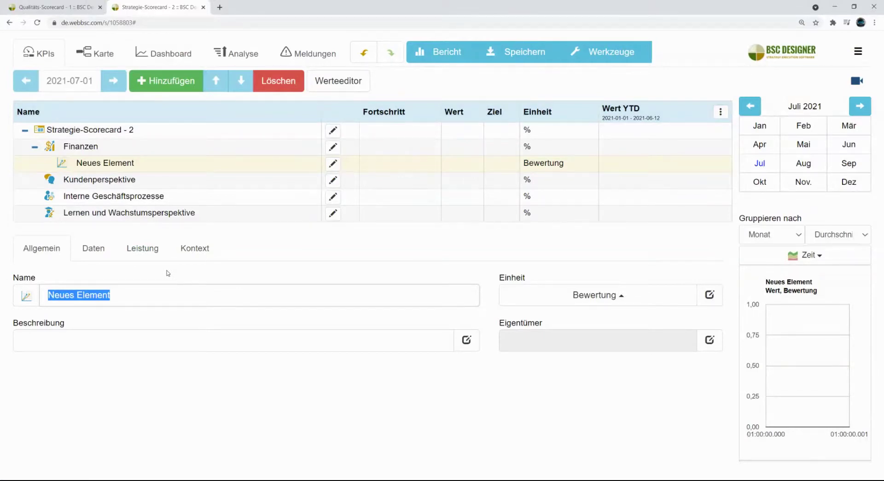
type("GEwinne vebe")
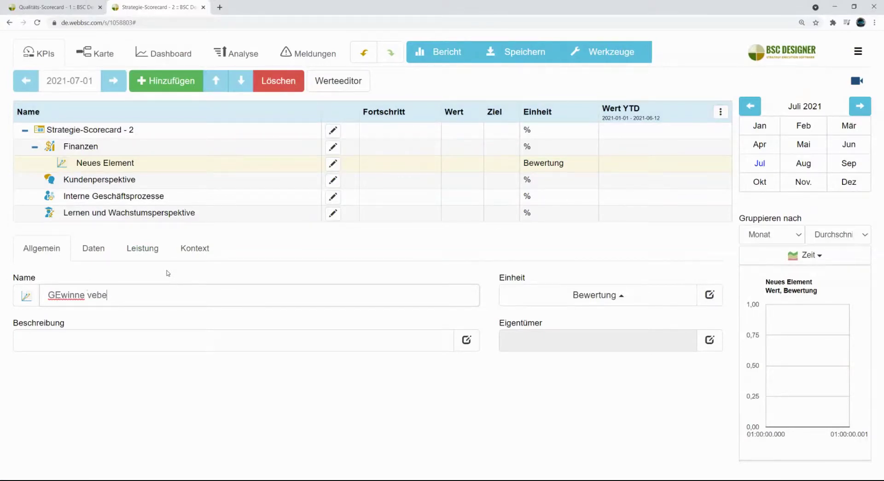
key("BackSpace")
key("BackSpace")
type("rbessern")
key("ctrl+Left")
key("Delete")
type("e")
left_click(211, 280)
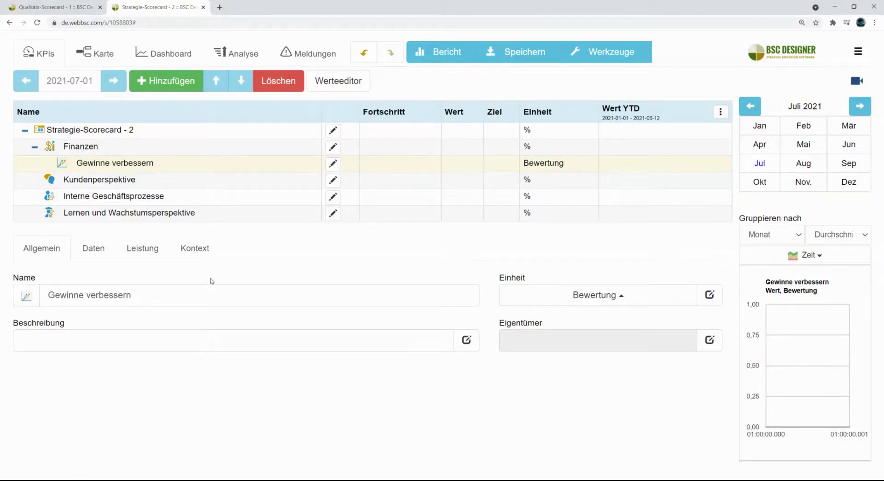
Add a new element under Kundenperspektive and name it "Kundenservice verbessern"
left_click(105, 180)
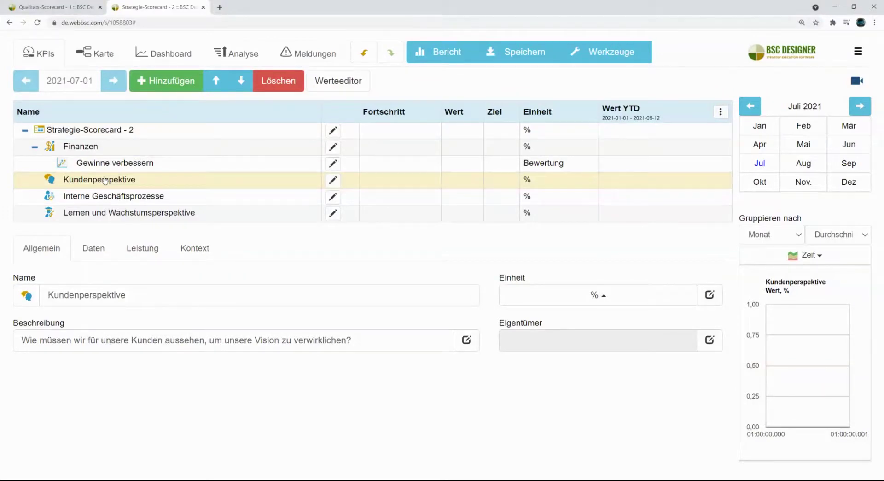
left_click(159, 82)
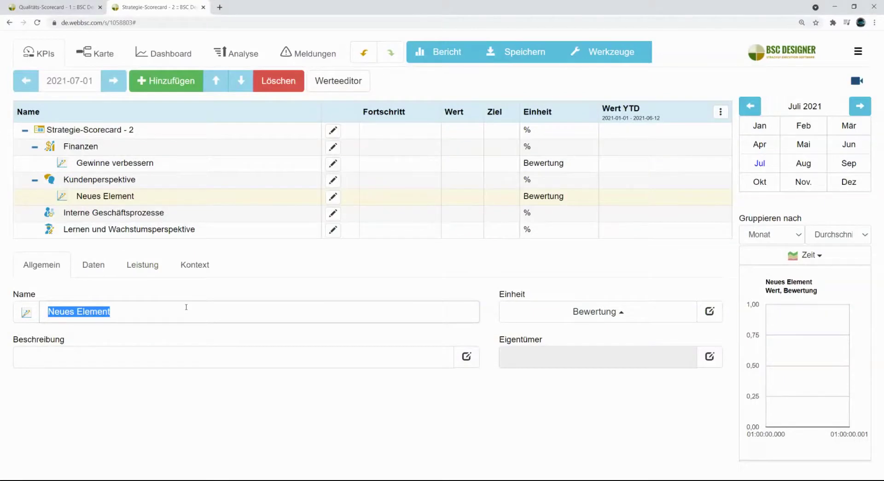
type("Kundenserv")
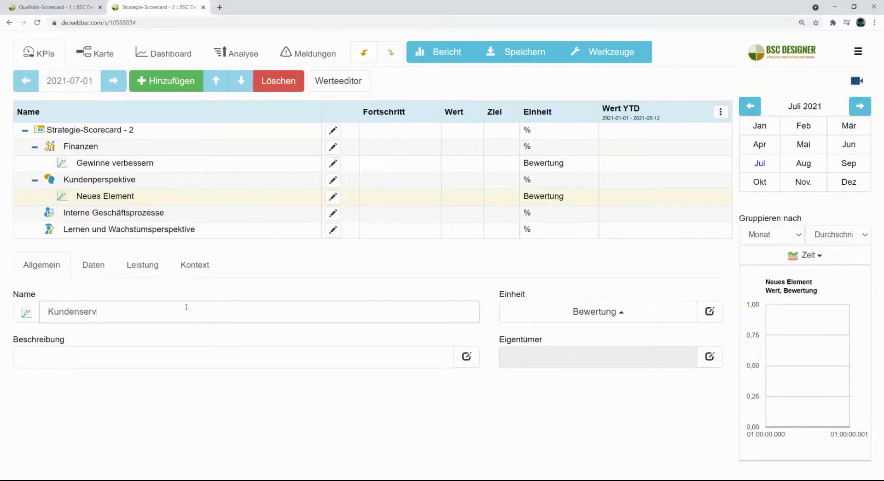
type("ice verbessern")
key("Return")
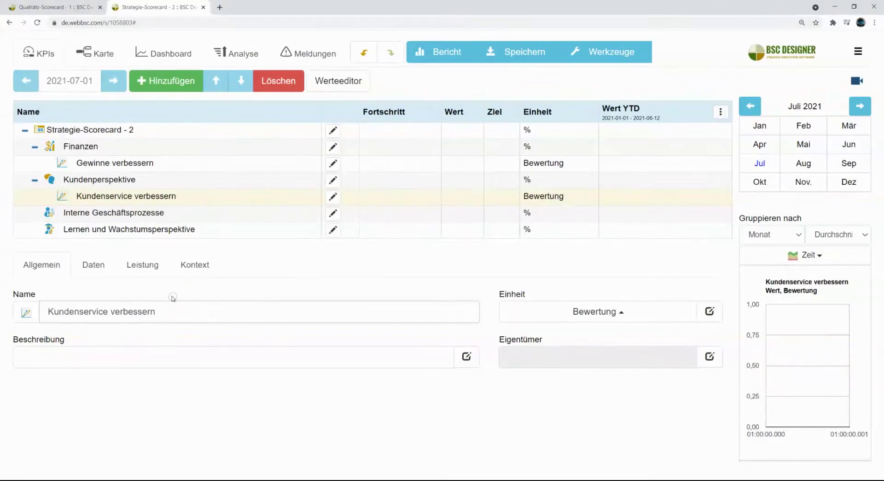
Add a second element under Kundenperspektive and name it "Produkt verbessern"
left_click(130, 180)
left_click(152, 82)
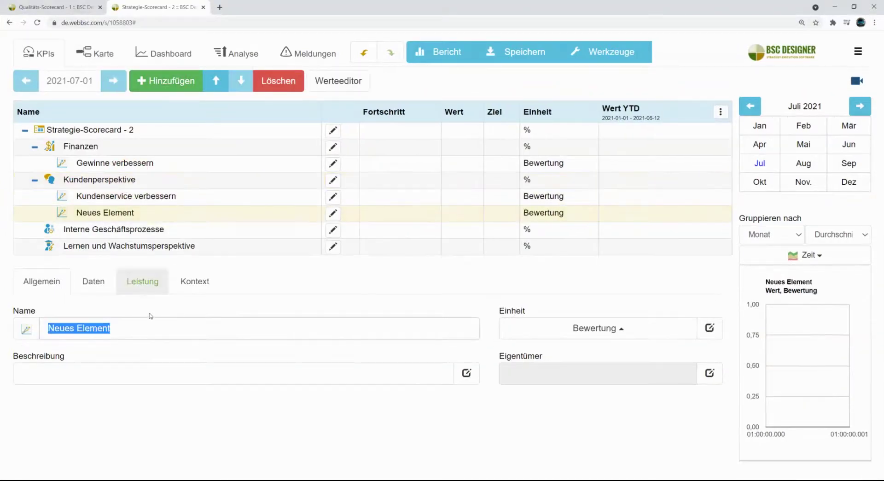
type("Pr")
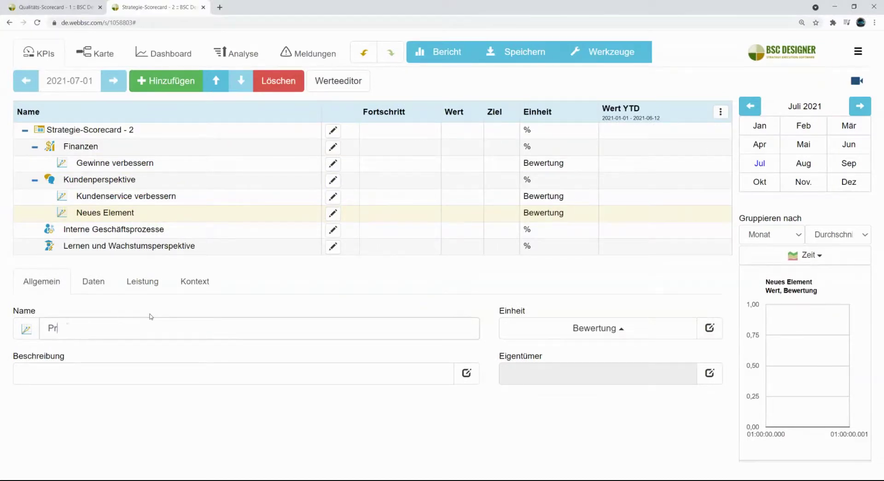
type("odukt verbessern")
key("Return")
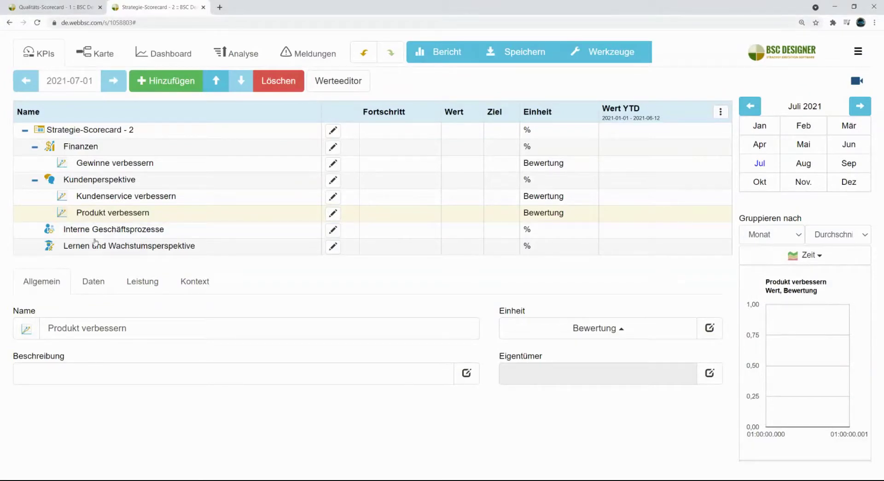
Check how the newly added goals are arranged on the strategy map
left_click(112, 61)
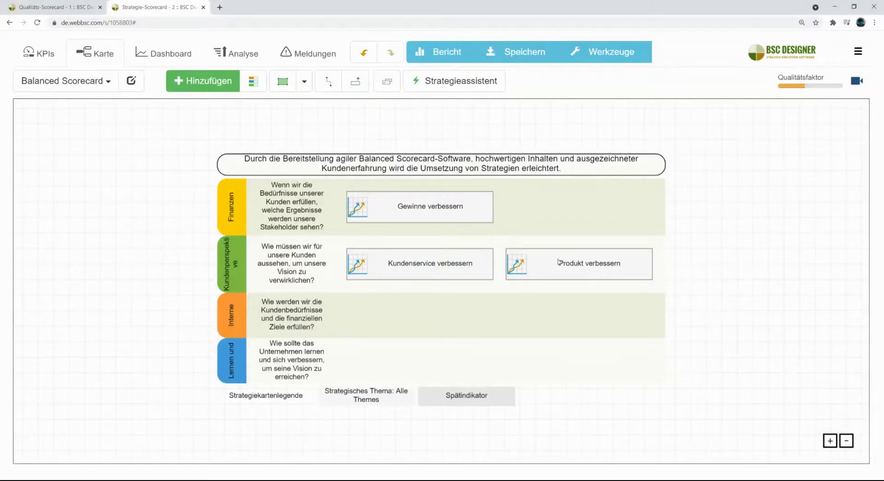
left_click(42, 57)
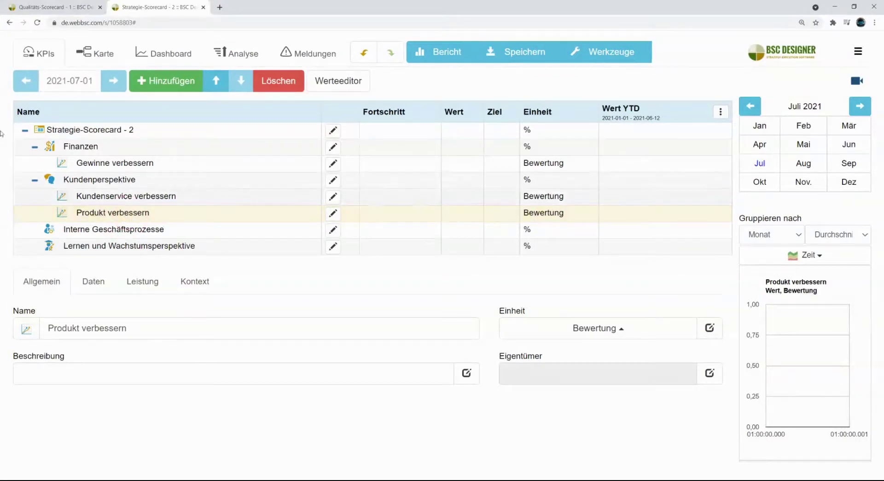
Add a new element under "Produkt verbessern" and name it "Produktqualität"
left_click(159, 81)
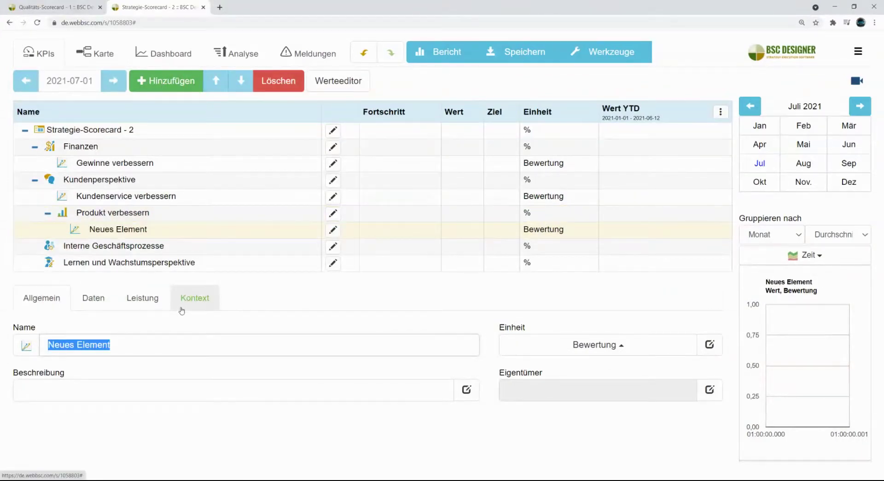
type("Produkt")
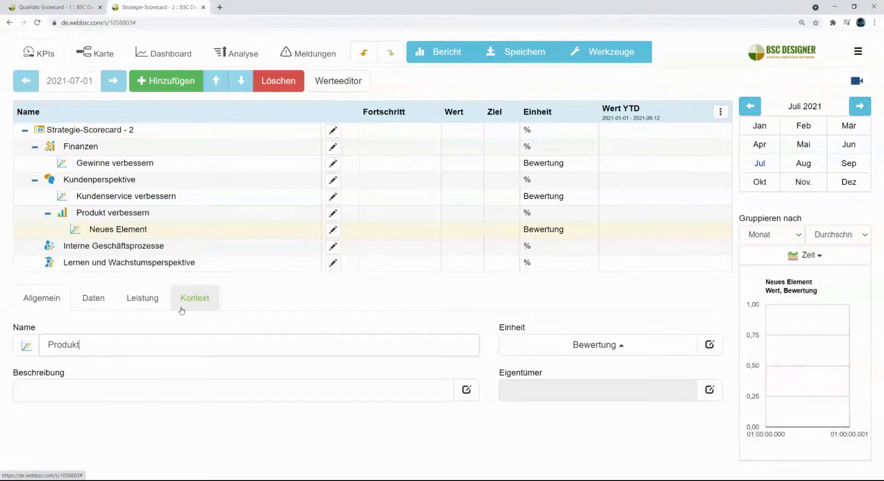
type("qualität")
left_click(231, 318)
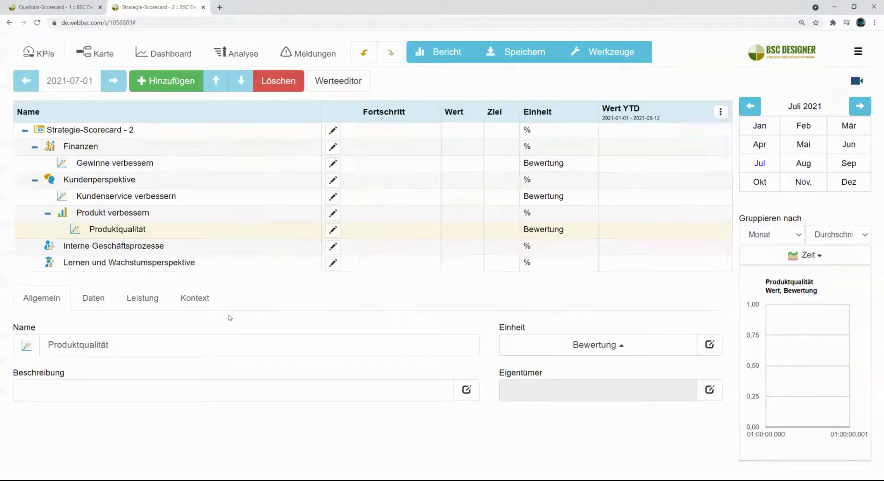
Enter the description "Neuen Benutzern den Einstieg in das Produkt erleichtern." for the Produktqualität indicator
left_click(270, 395)
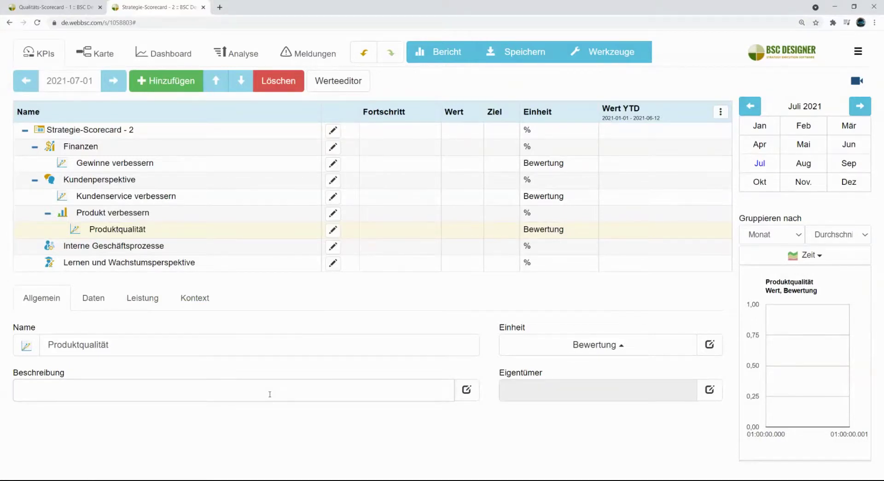
type("Neuen Benutzern den Einblick")
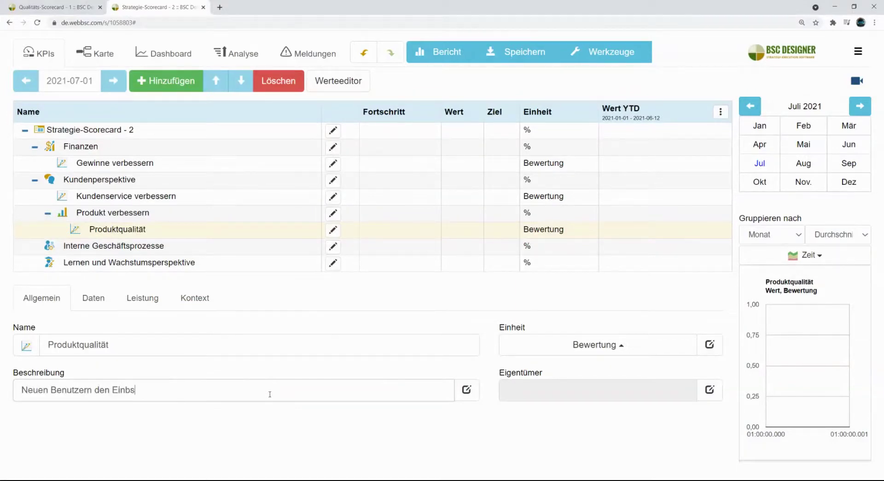
key("BackSpace")
key("BackSpace")
key("BackSpace")
key("BackSpace")
key("BackSpace")
type("stieg in das Produkt erleichtern.")
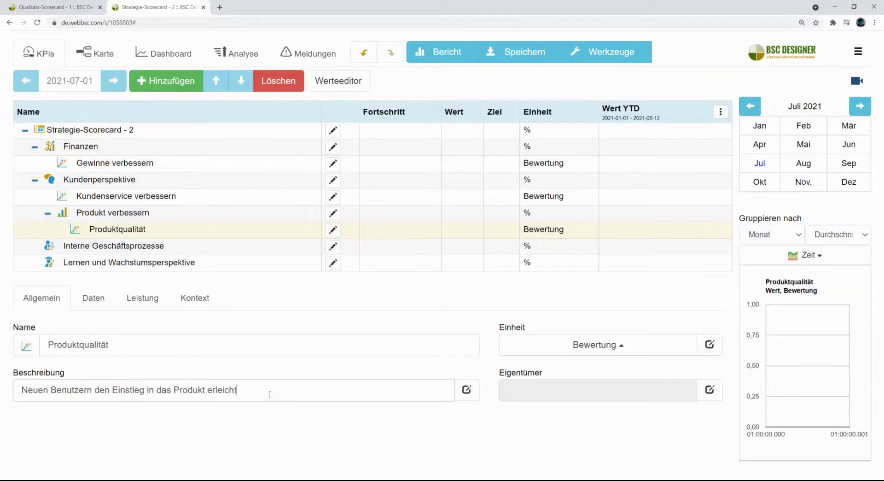
left_click(303, 375)
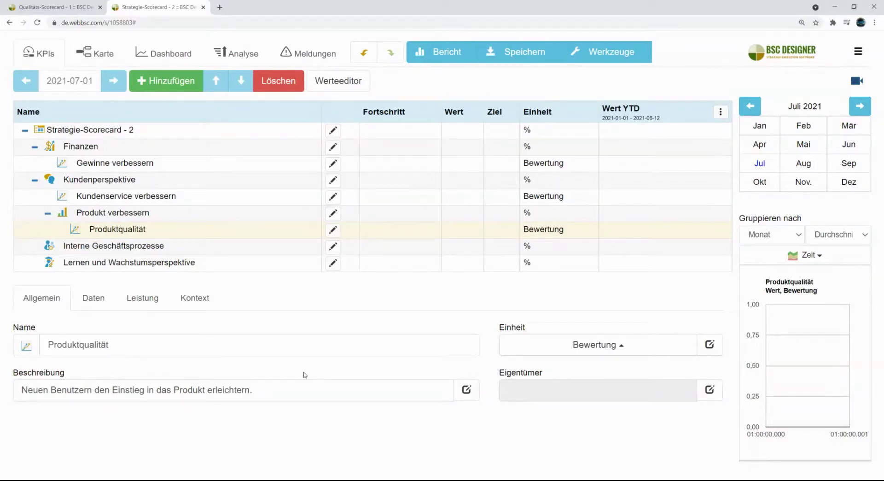
Change the measurement unit of the Produktqualität indicator to %
left_click(97, 300)
left_click(42, 298)
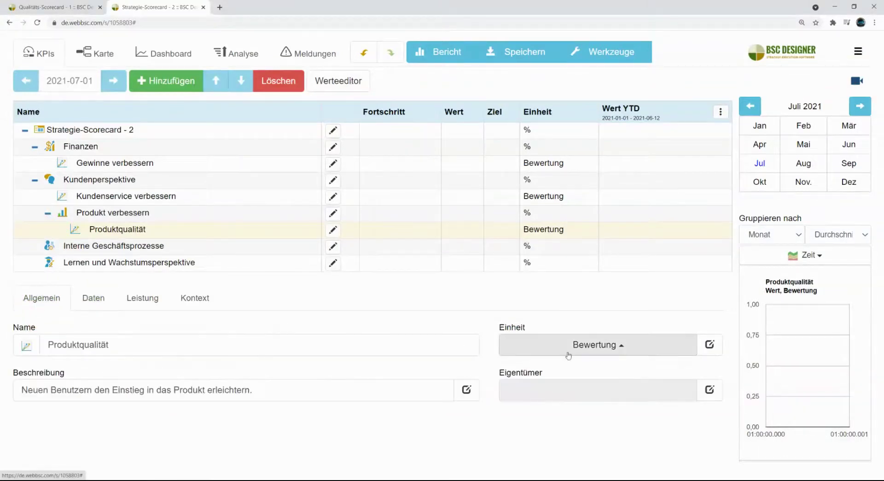
left_click(639, 348)
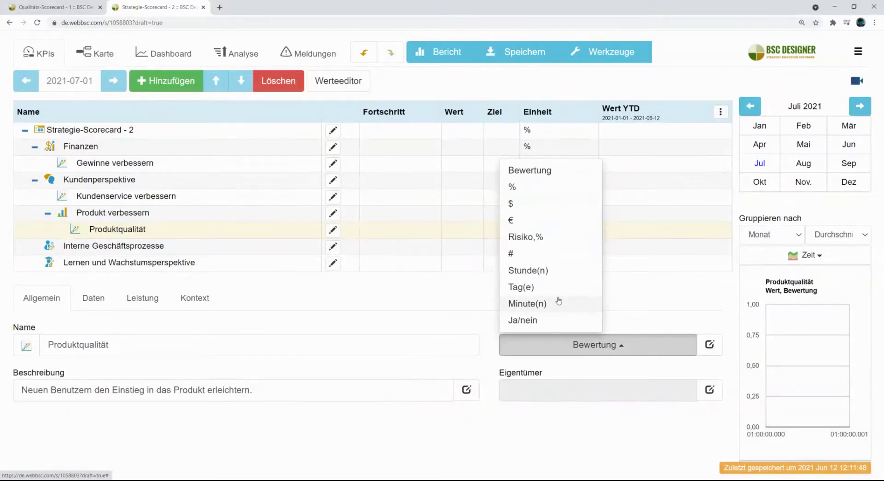
left_click(538, 188)
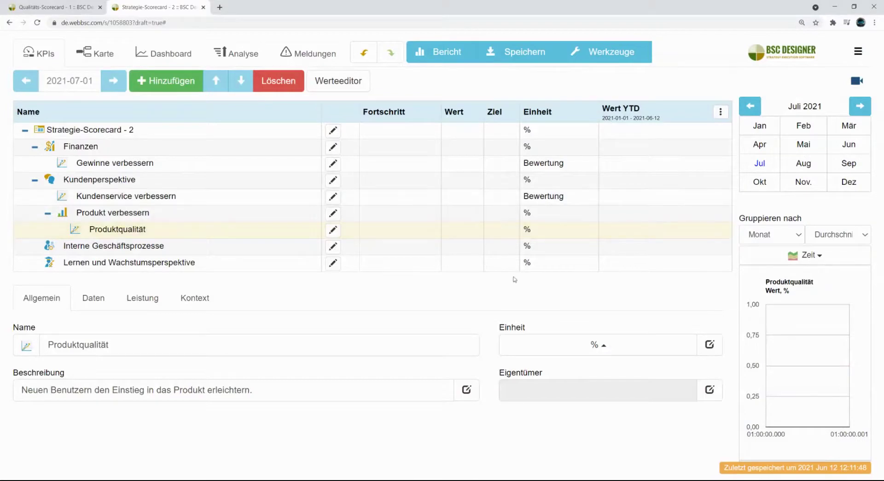
Set the Basiswert of Produktqualität to 65 and its Wert to 70
left_click(99, 304)
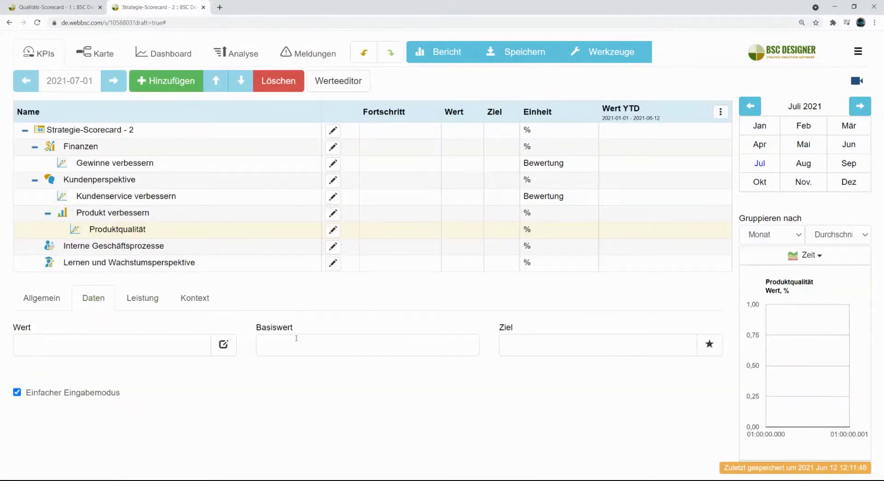
left_click(279, 337)
left_click(100, 346)
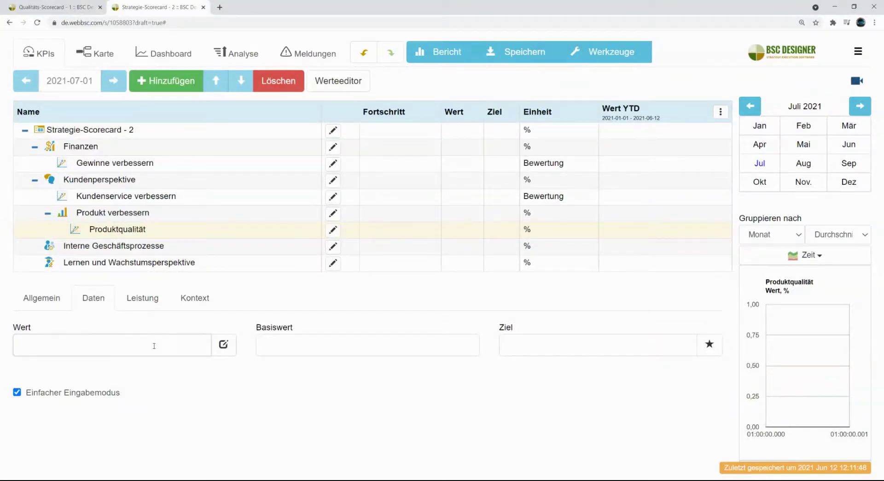
left_click(327, 343)
type("65")
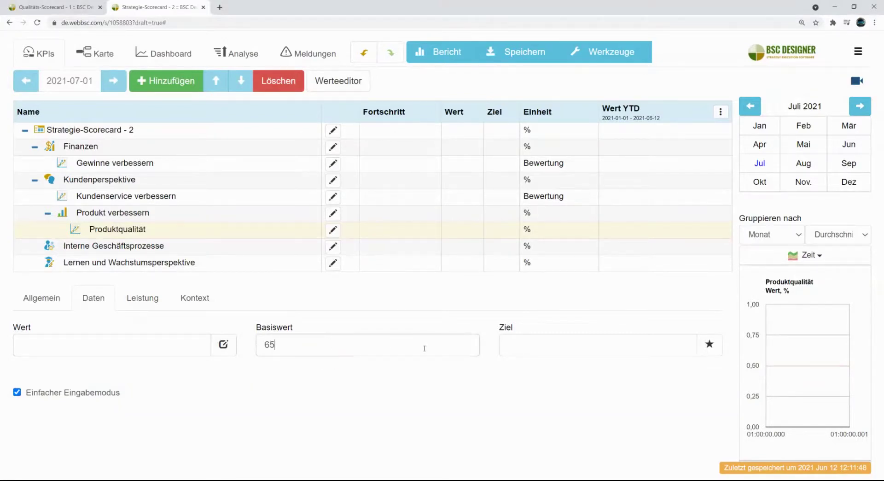
left_click(119, 342)
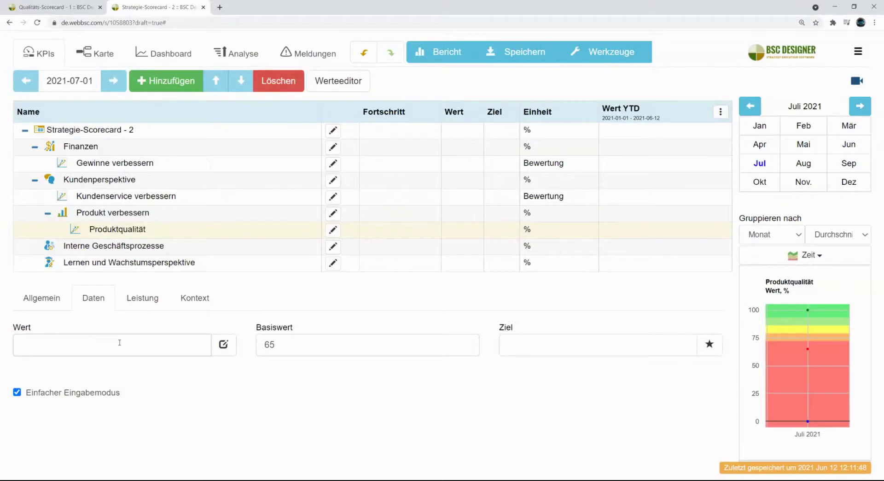
type("70")
Set the Ziel of the Produktqualität indicator to 90
left_click(548, 345)
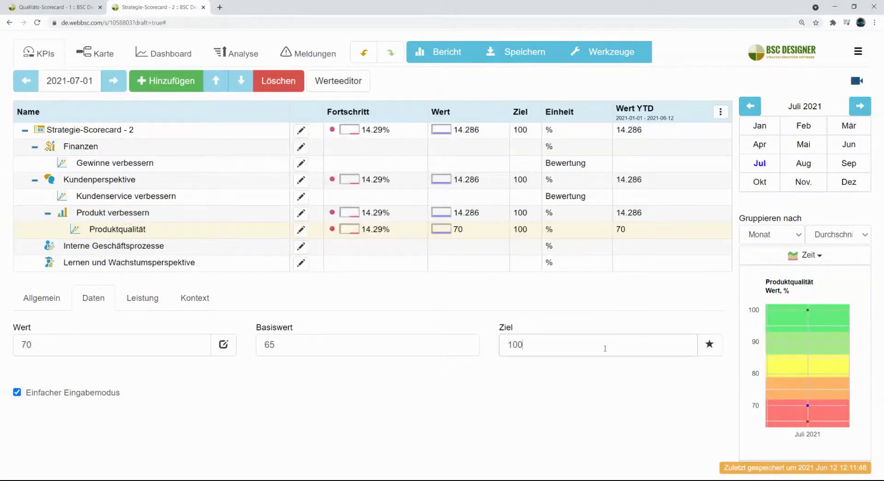
key("BackSpace")
key("BackSpace")
type("90")
left_click(596, 389)
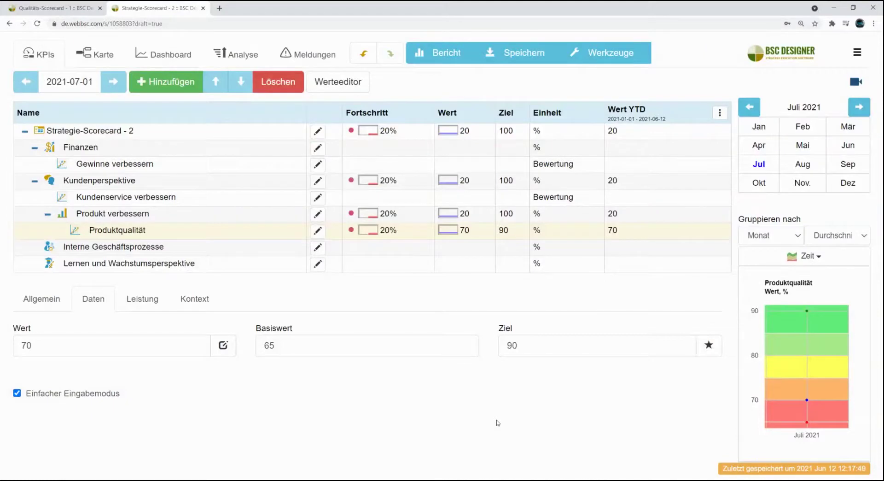
Start importing indicator values from an MS Excel document and upload the file "Erste Schritte.xlsx"
left_click(603, 53)
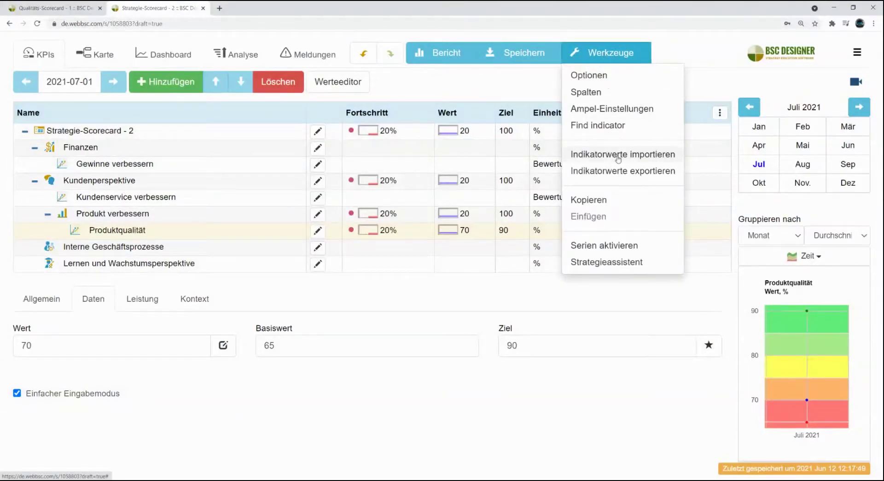
left_click(618, 156)
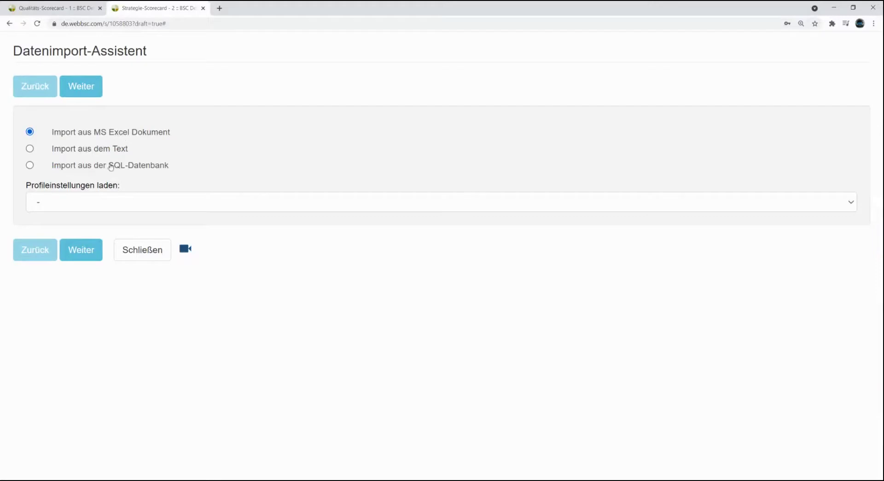
left_click(80, 249)
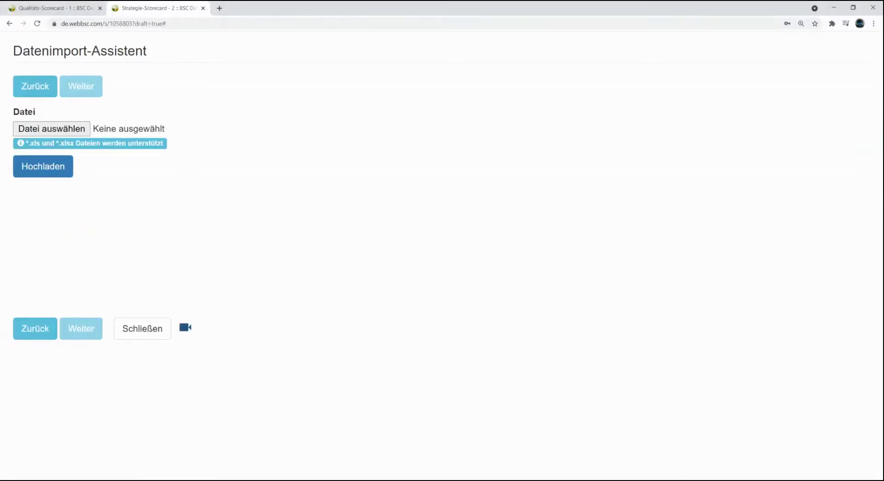
left_click_drag(883, 161, 37, 133)
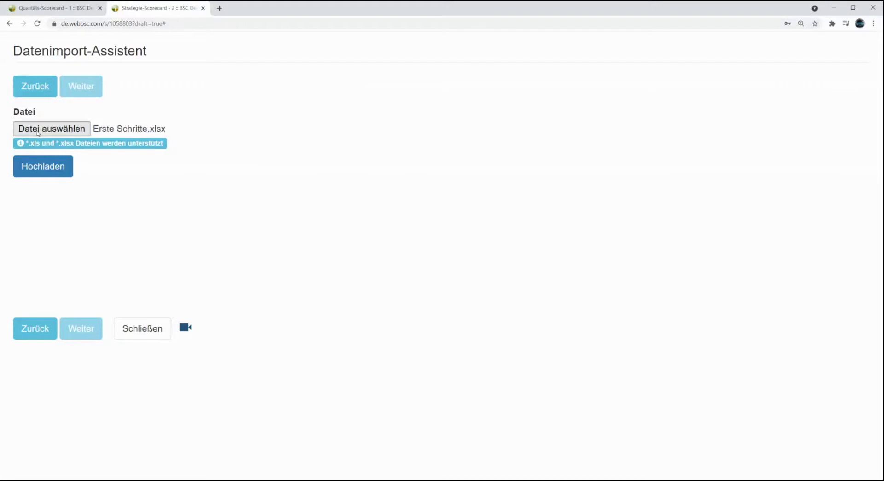
left_click(45, 166)
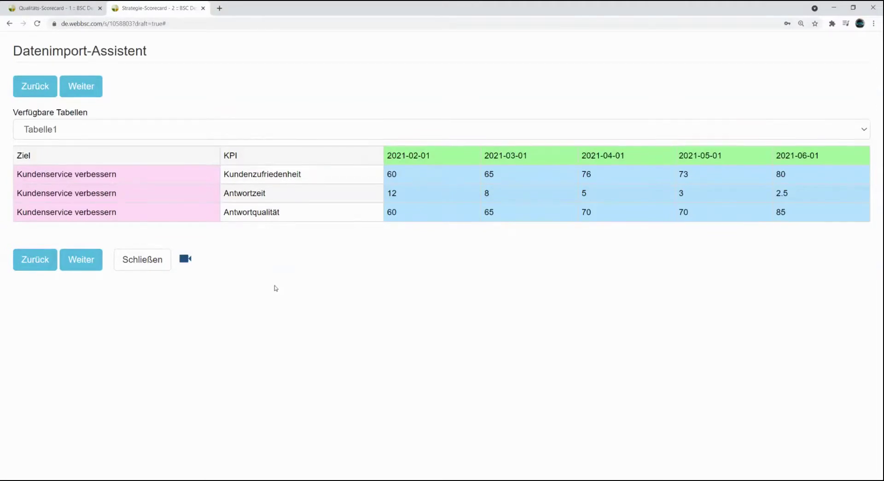
Import Tabelle1 with several dates per row ("Mehrere Daten in der Zeile") and finish without saving a settings profile
left_click(70, 260)
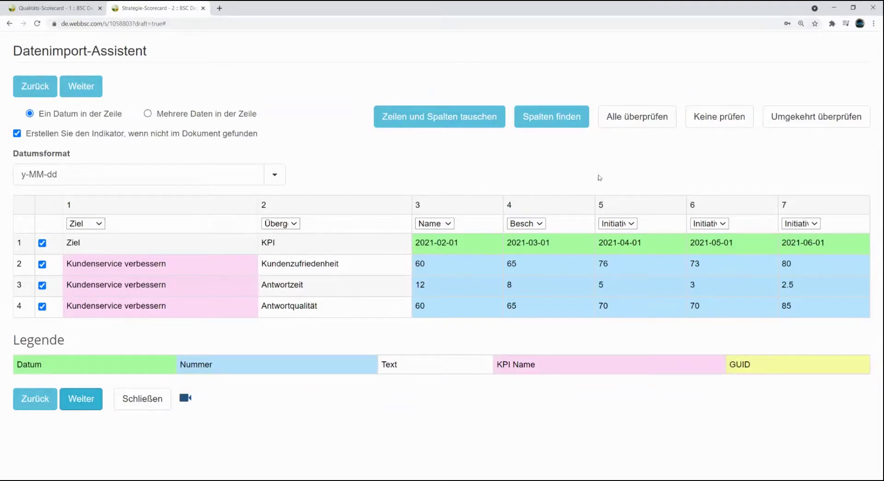
left_click(148, 113)
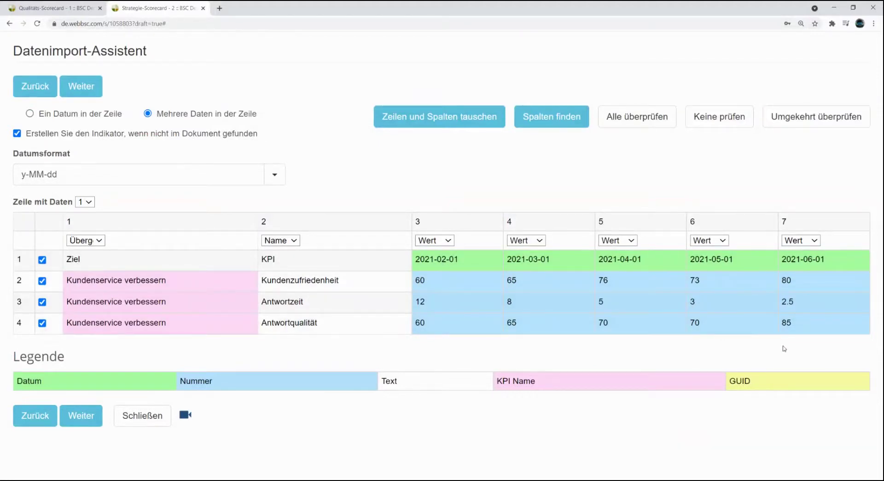
left_click(81, 417)
scroll(108, 345, "down", 1)
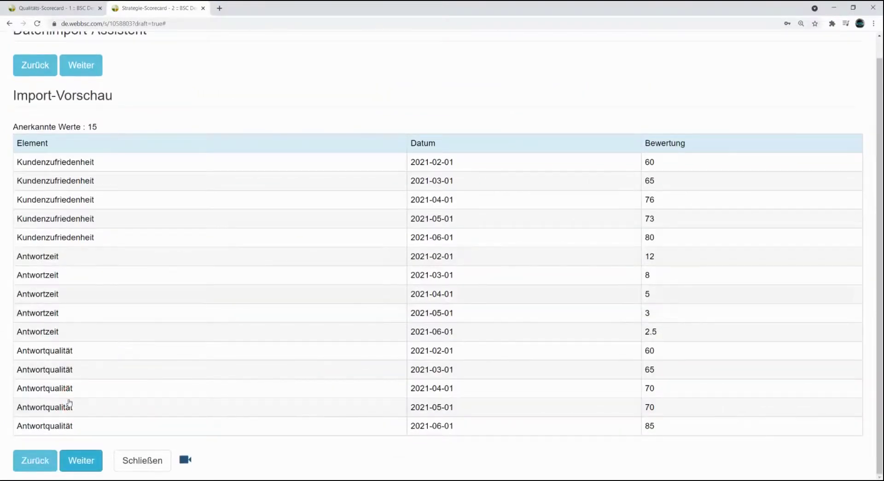
left_click(81, 460)
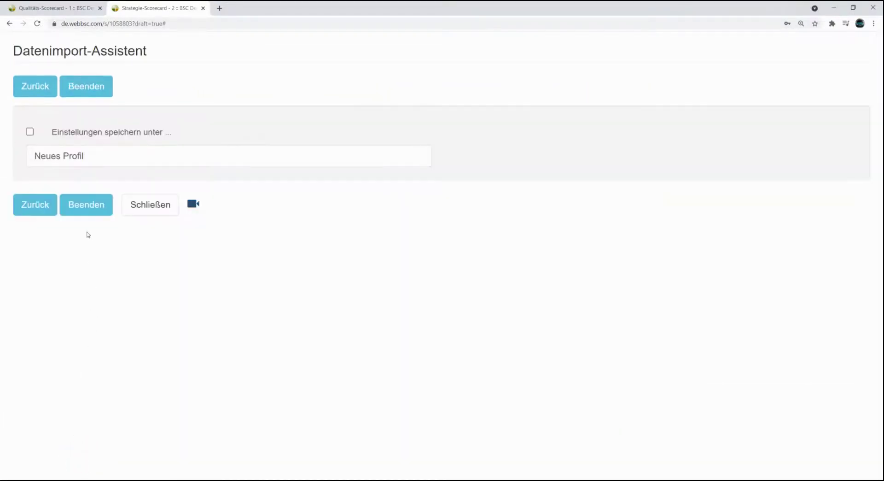
left_click(88, 208)
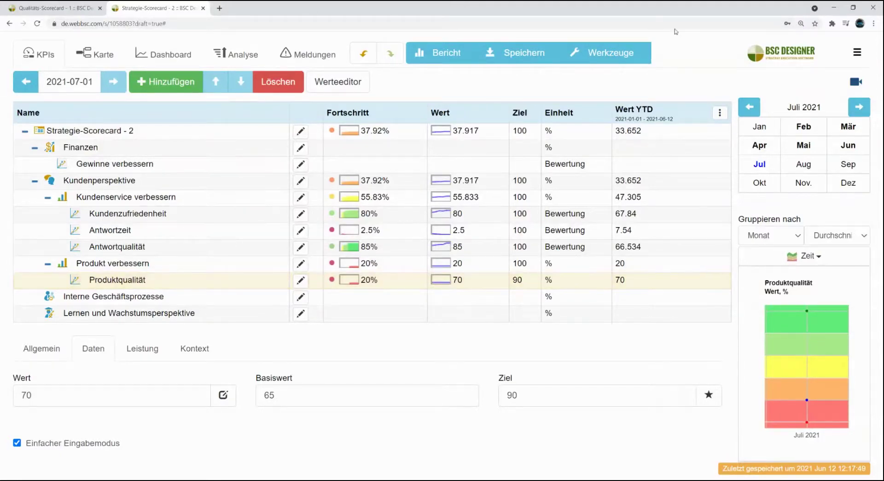
left_click(601, 53)
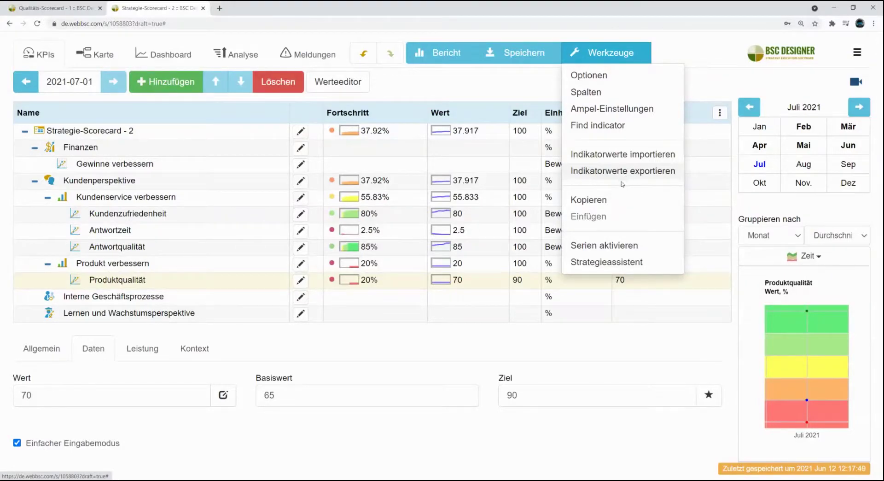
left_click(432, 375)
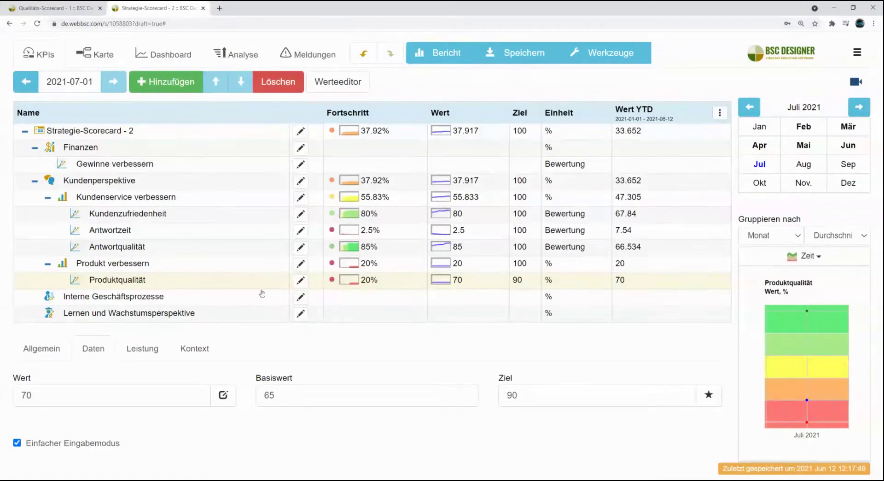
Set the indicator type of Antwortzeit and Antwortqualität under "Kundenservice verbessern" to Frühindikatoren
left_click(193, 220)
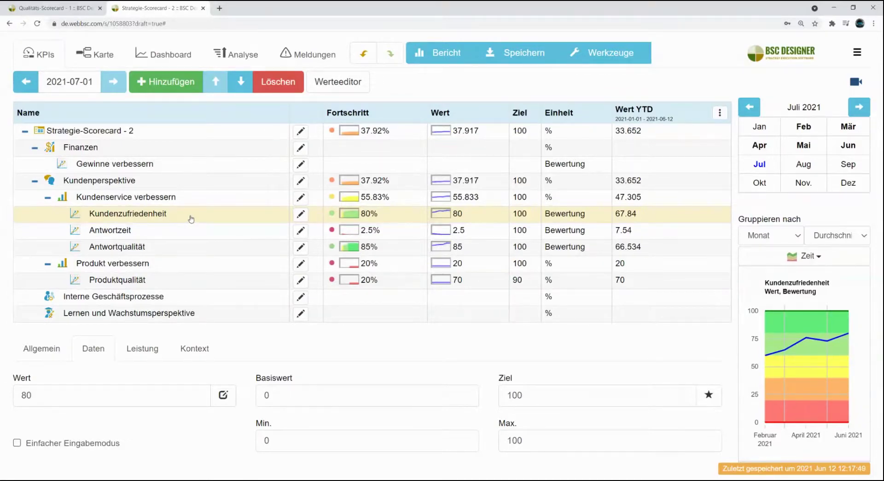
left_click(209, 348)
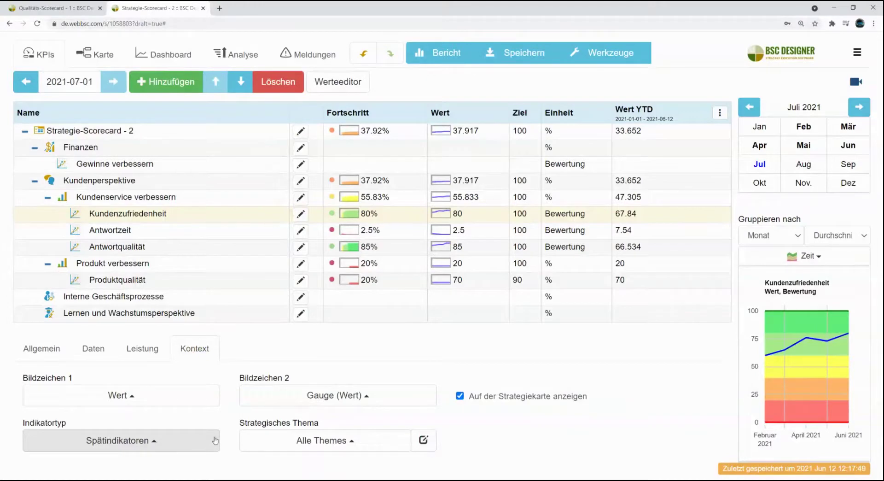
left_click(194, 348)
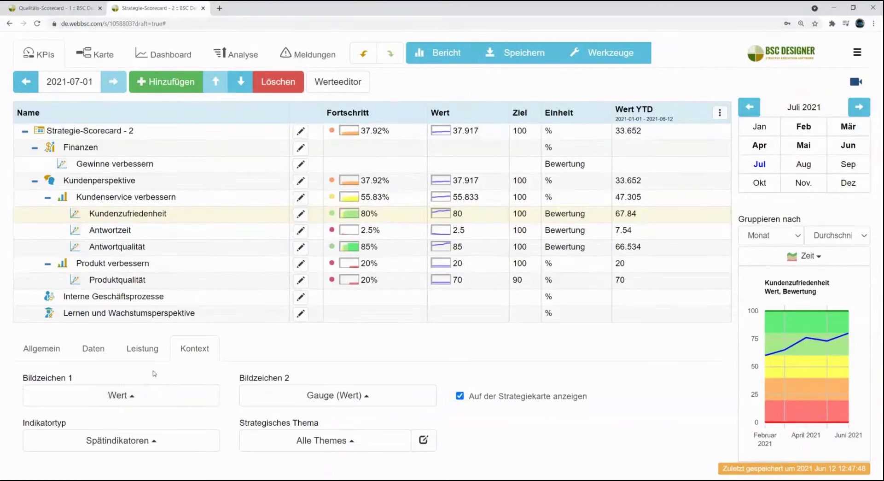
left_click(151, 227)
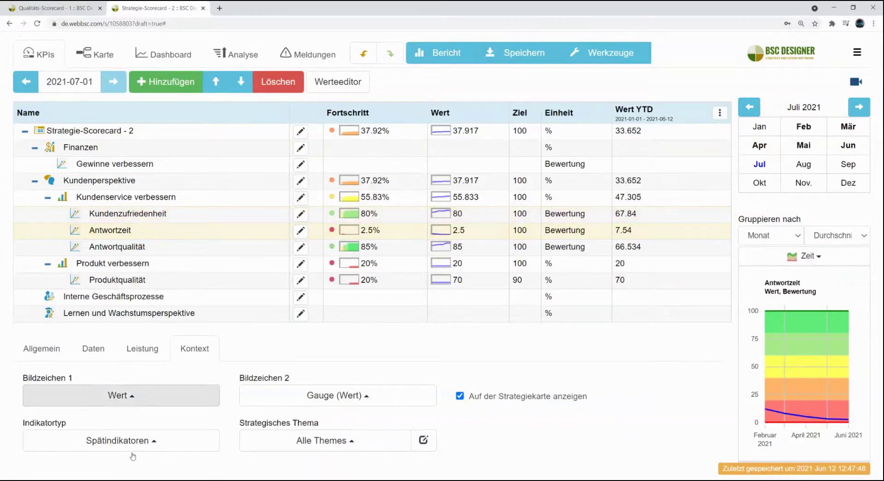
left_click(123, 441)
left_click(113, 405)
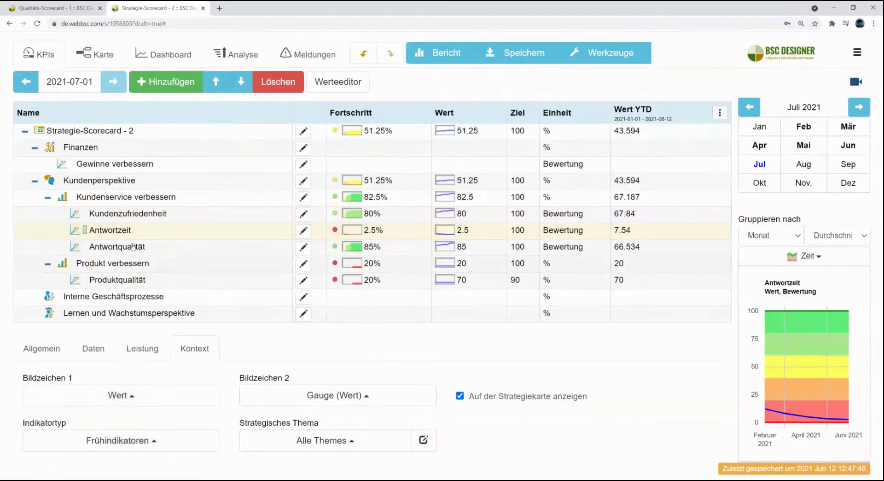
left_click(115, 245)
left_click(118, 441)
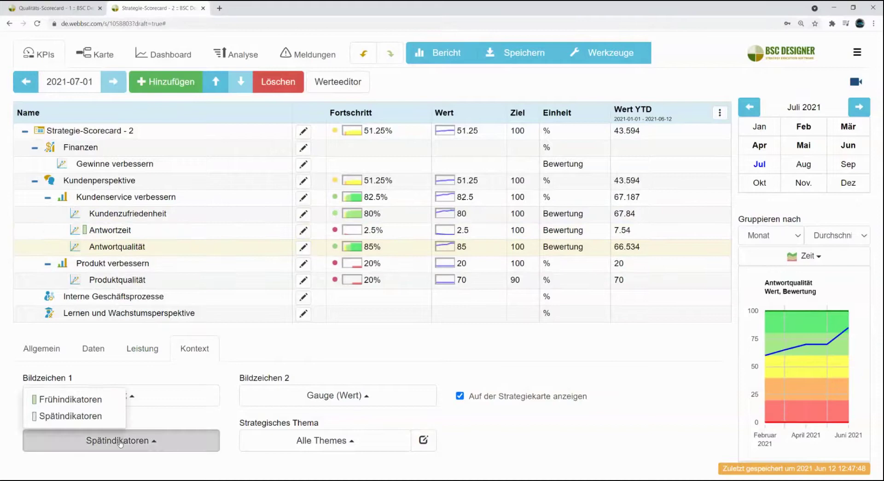
left_click(109, 402)
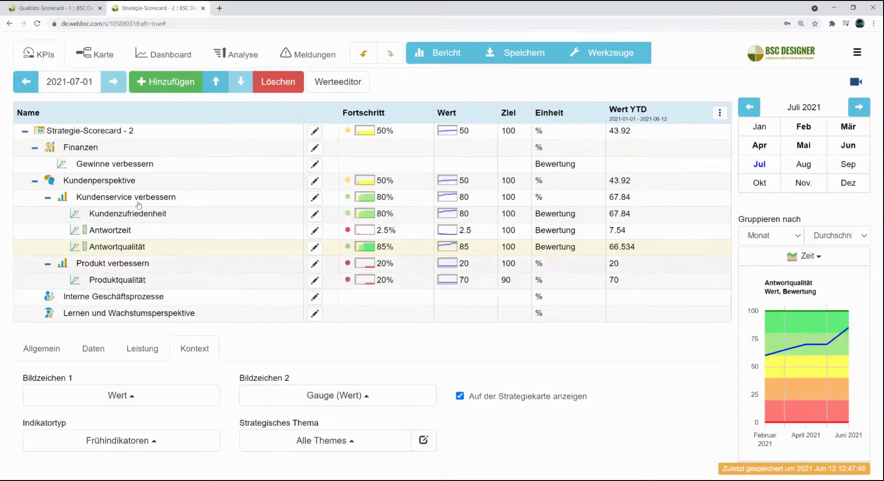
Assign the strategic theme Kundenzufriedenheit to the goal "Kundenservice verbessern" and Produktleitung to "Produkt verbessern"
left_click(166, 212)
left_click(167, 201)
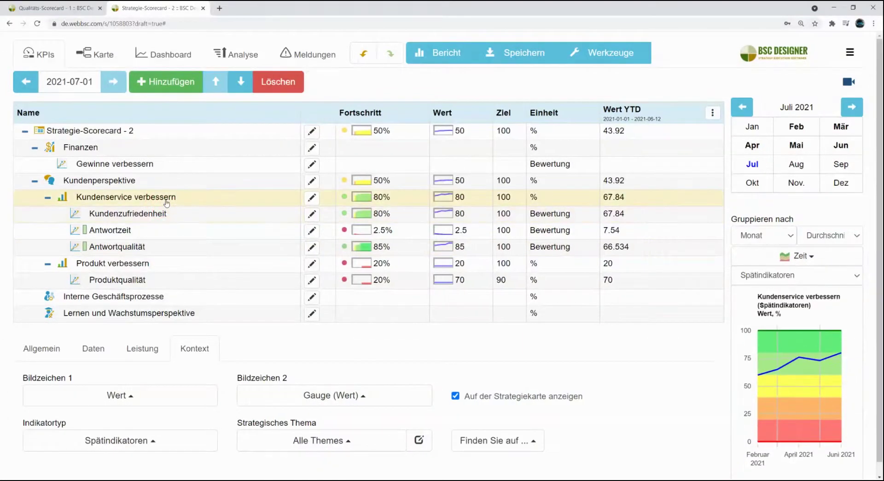
left_click(328, 444)
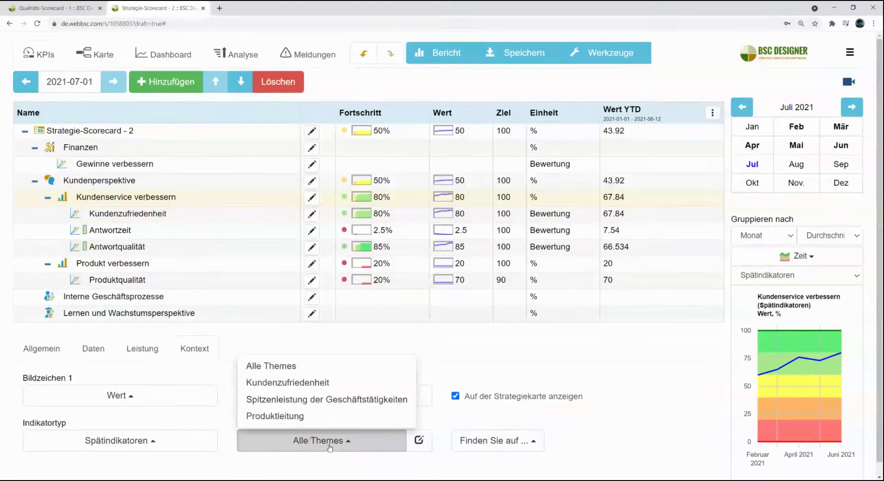
left_click(322, 386)
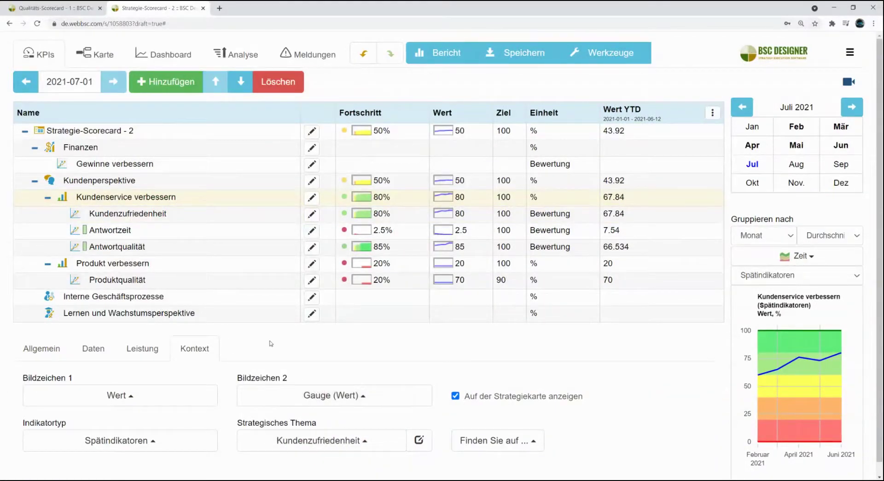
left_click(192, 267)
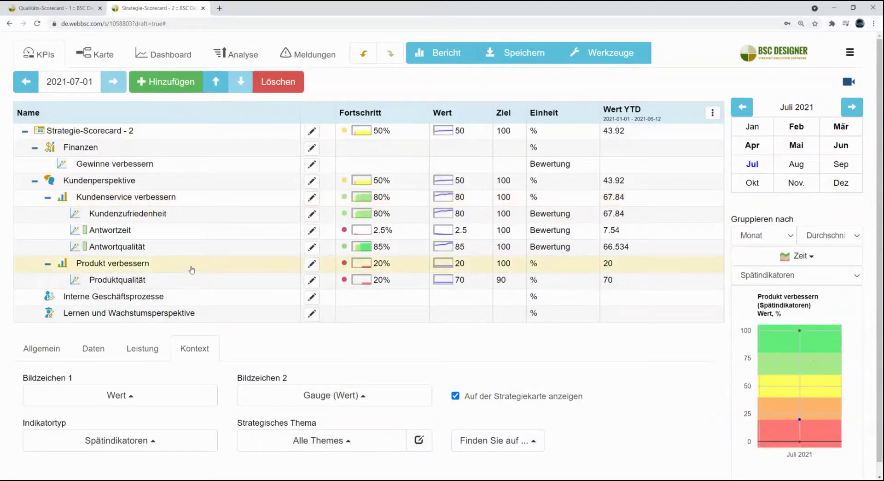
left_click(378, 444)
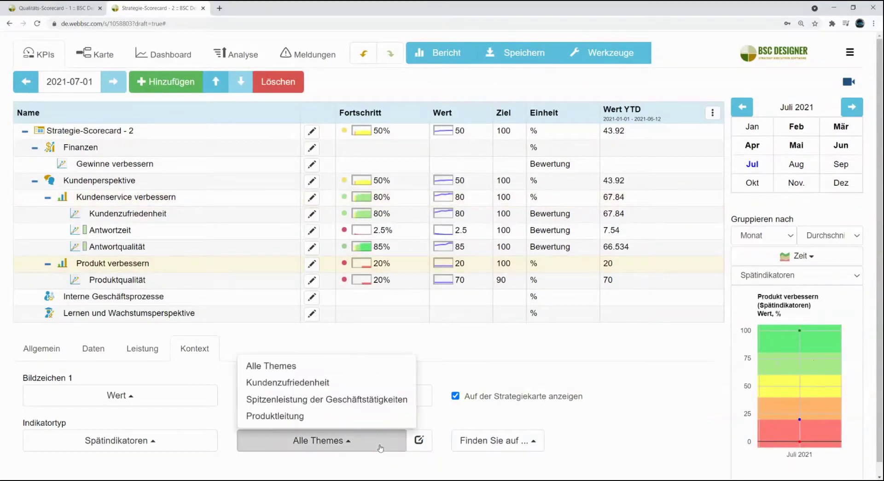
left_click(296, 417)
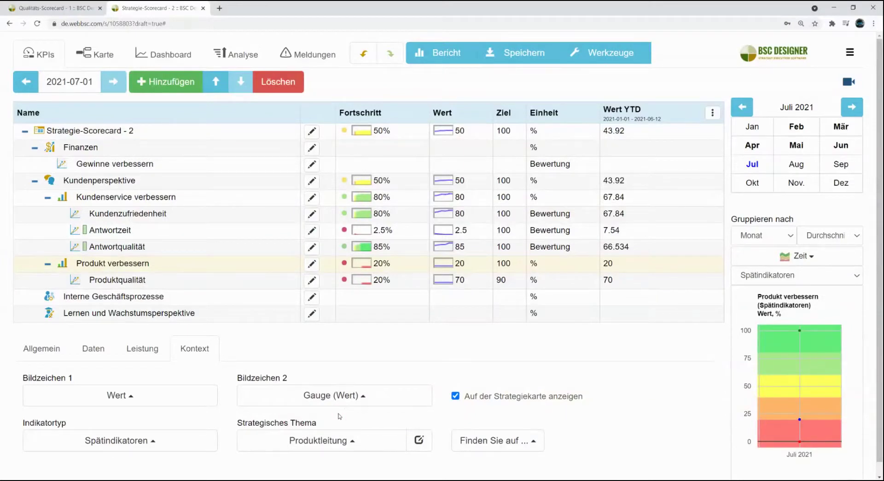
Review the theme colours on the strategy map, and examine the Optimierung setting of the Kundenzufriedenheit indicator
left_click(97, 54)
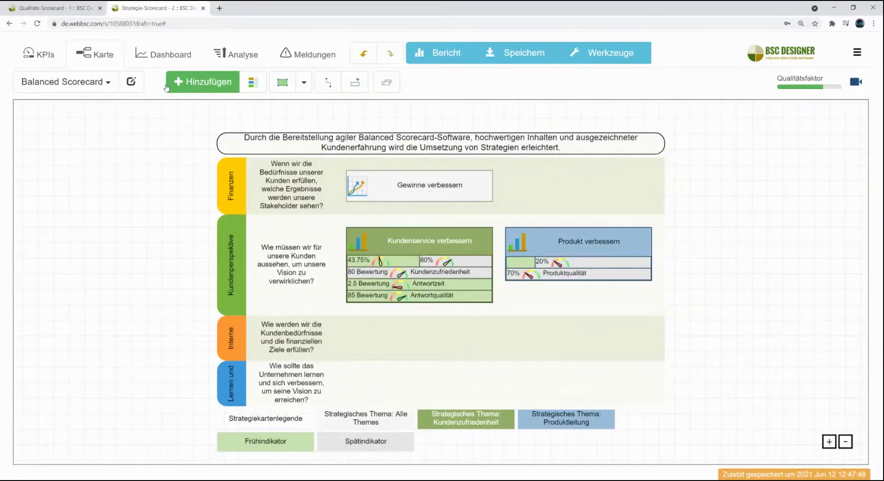
left_click(46, 54)
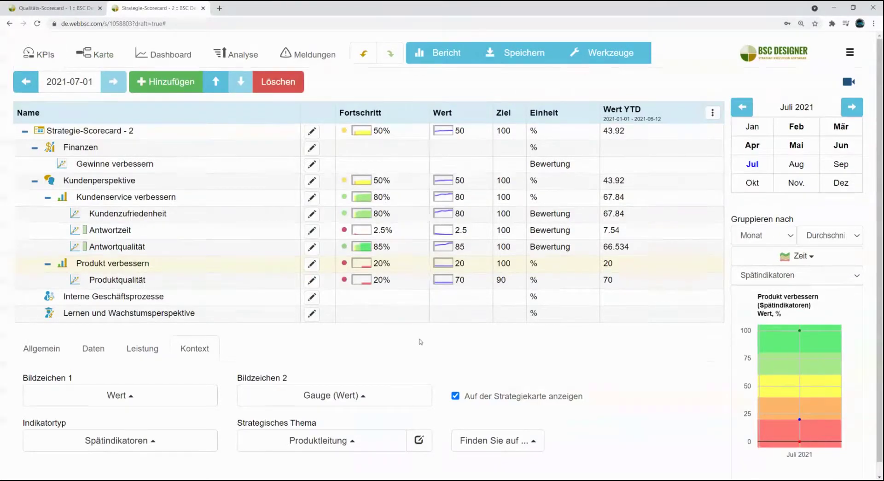
left_click(174, 221)
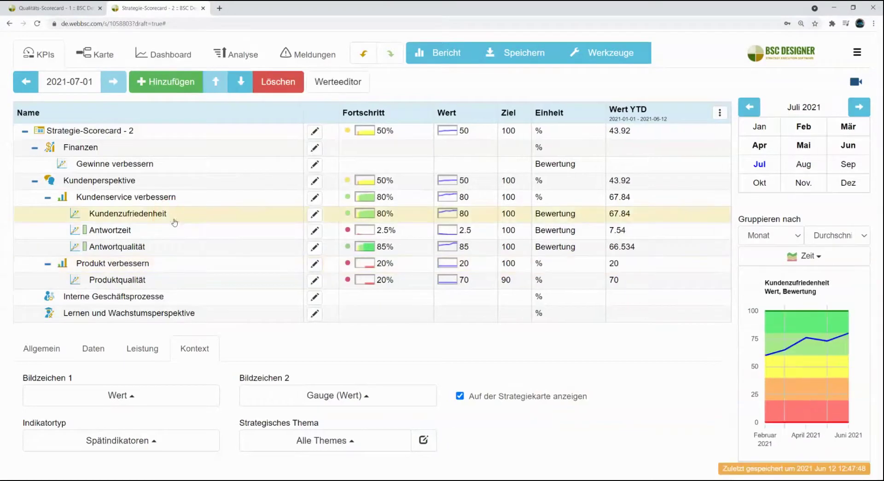
left_click(137, 355)
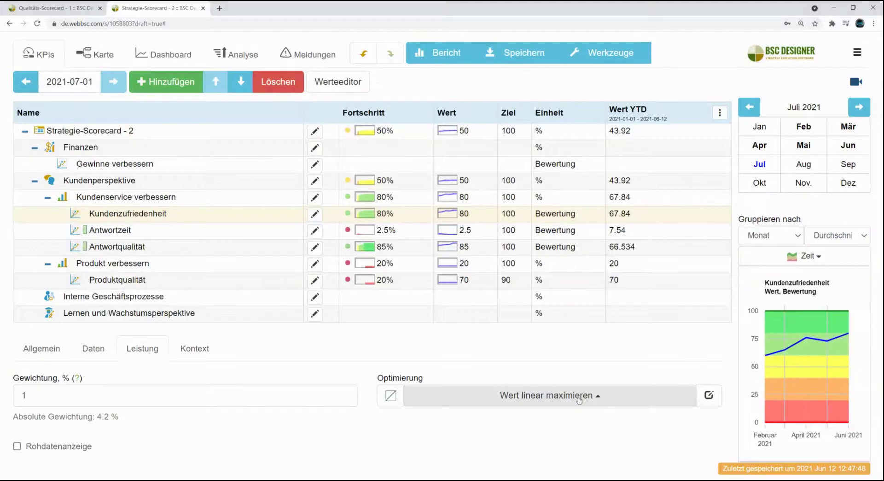
Set the unit of measurement of the Antwortzeit indicator to Stunde(n)
left_click(191, 231)
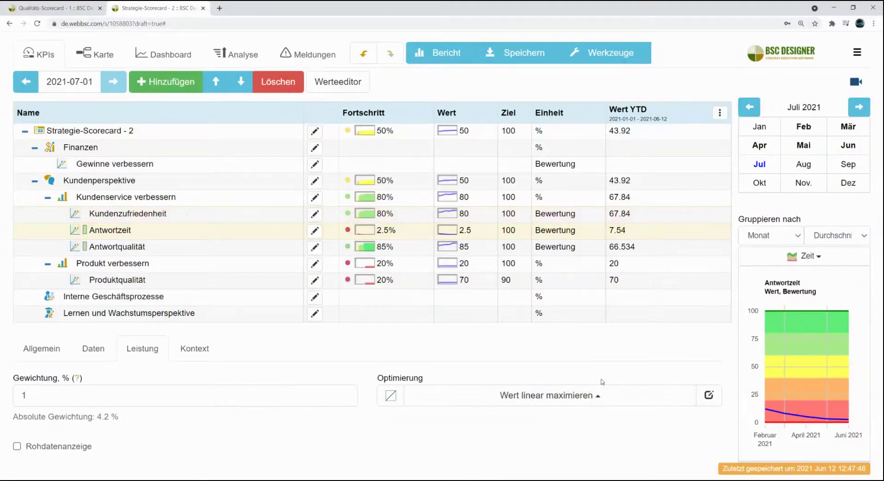
left_click(54, 350)
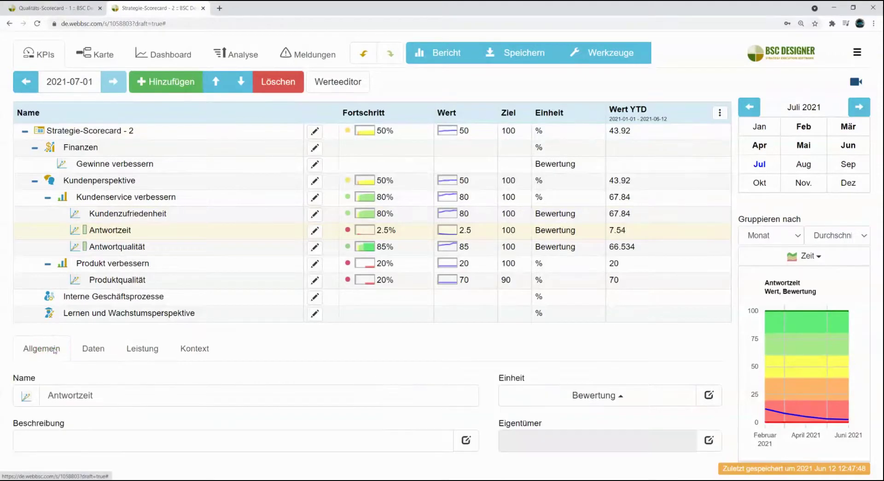
left_click(616, 399)
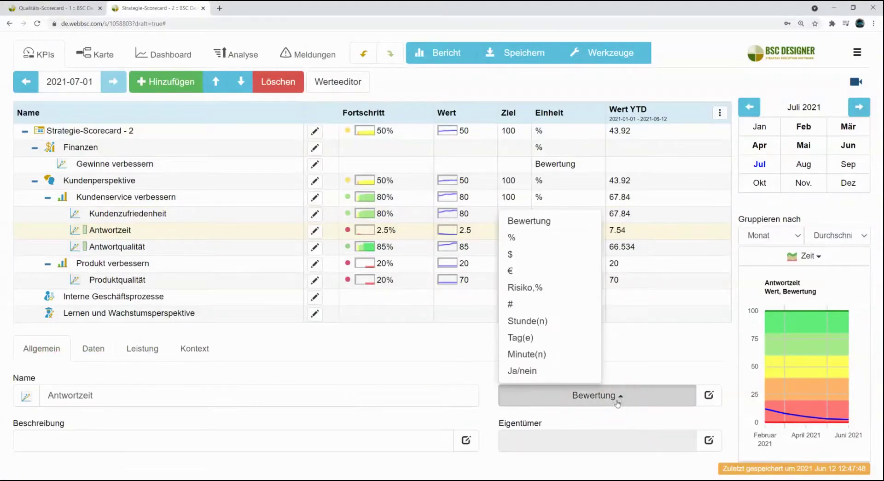
left_click(549, 322)
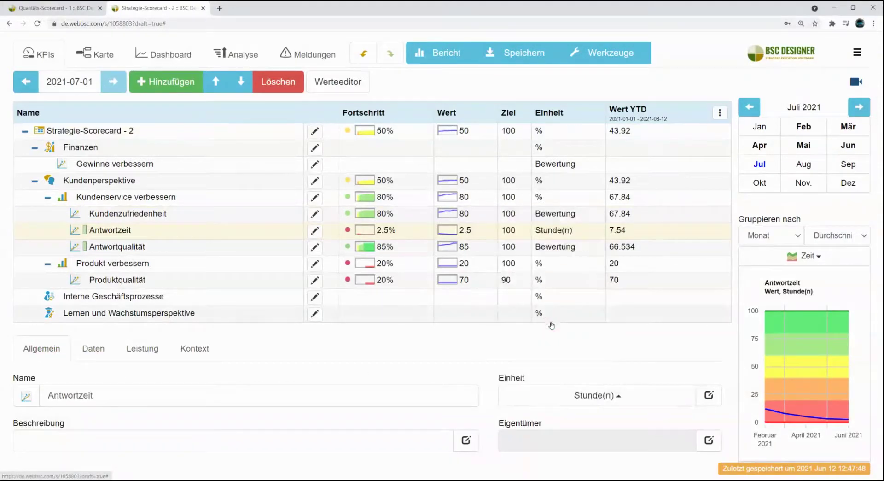
Set the Optimierung of the Antwortzeit indicator to "Wert linear minimieren"
left_click(144, 353)
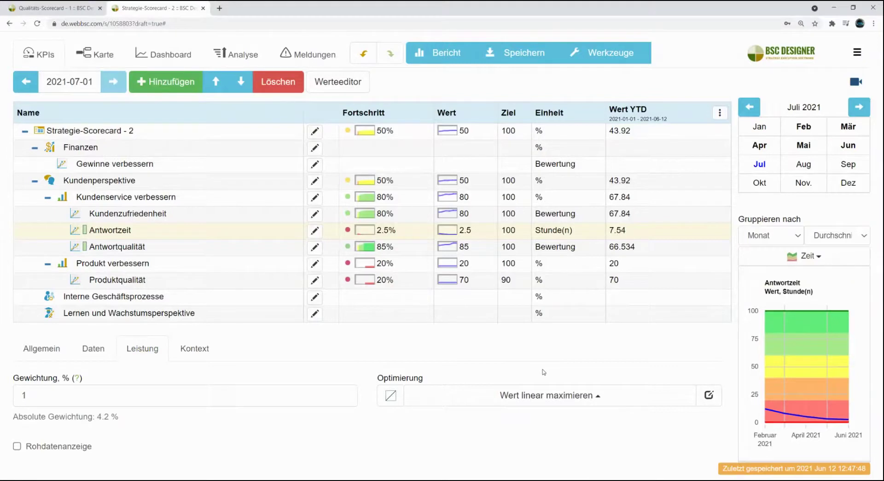
left_click(548, 395)
left_click(497, 257)
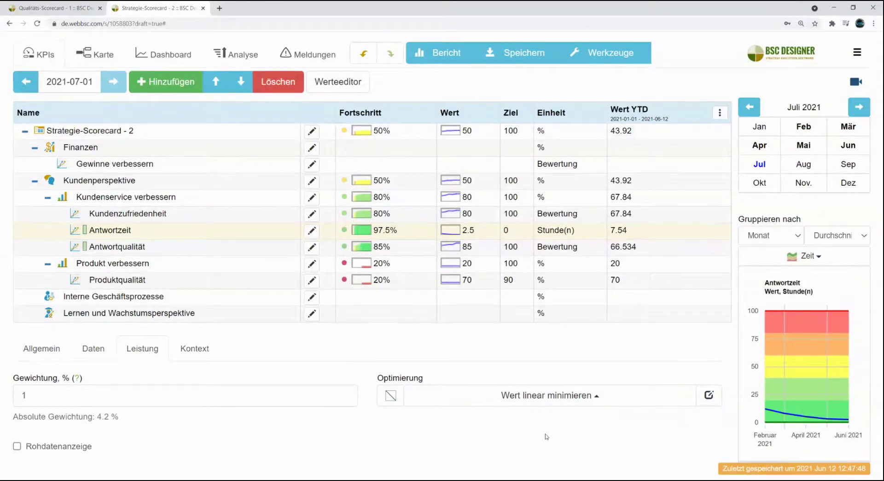
Try the "Exponentielles Wachstum 1" optimization on Antwortzeit and return it to "Wert linear minimieren"
left_click(556, 402)
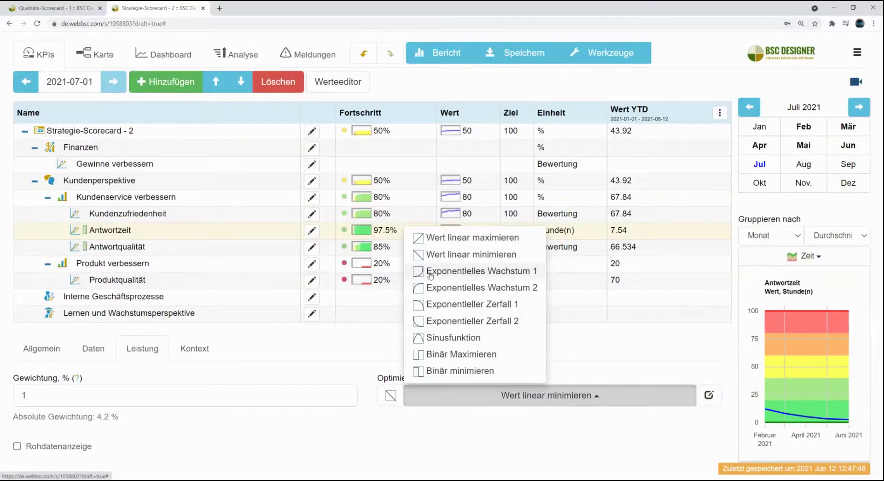
left_click(492, 272)
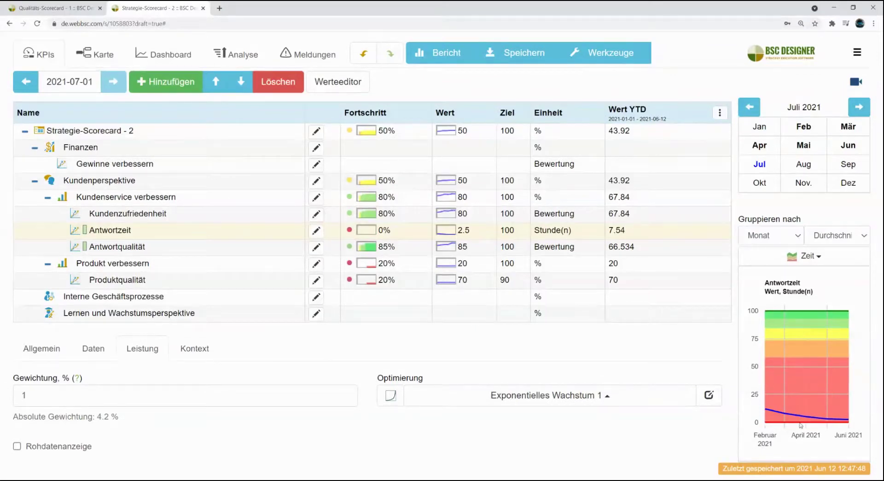
mouse_move(790, 315)
left_click(641, 395)
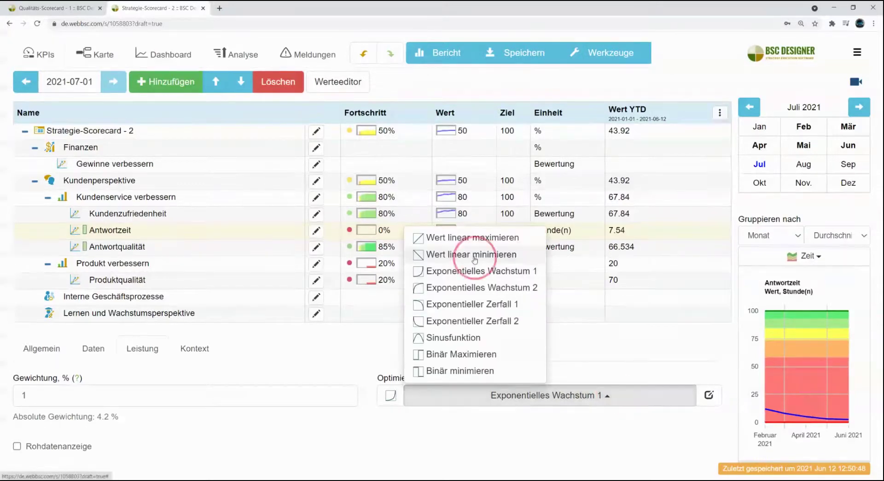
left_click(475, 255)
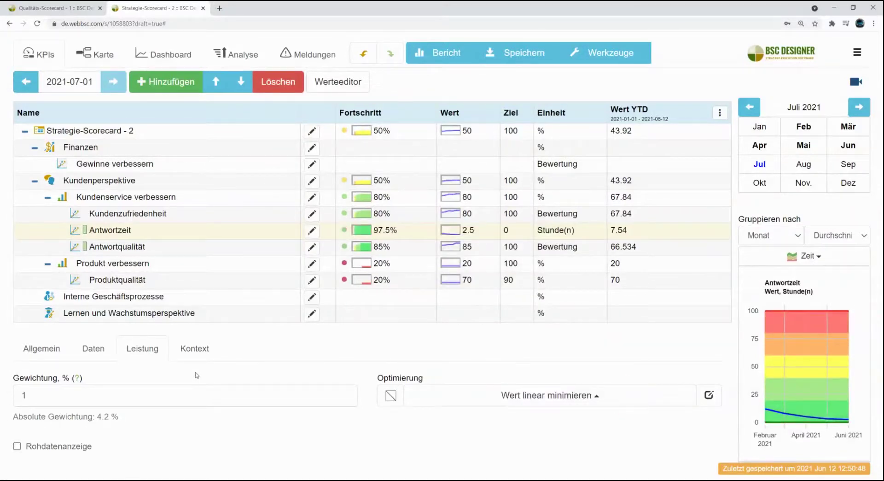
left_click(113, 396)
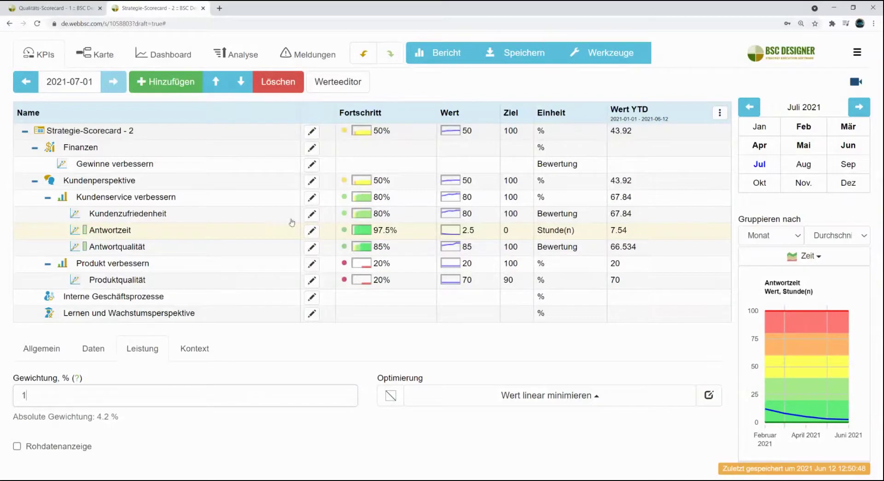
Add an initiative named "Support-Mitarbeiter schulen" to the goal "Kundenservice verbessern"
left_click(220, 198)
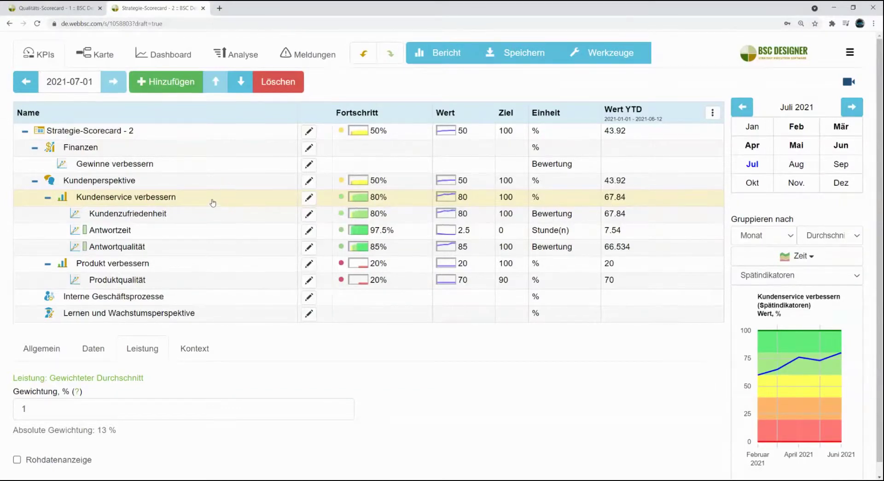
left_click(309, 198)
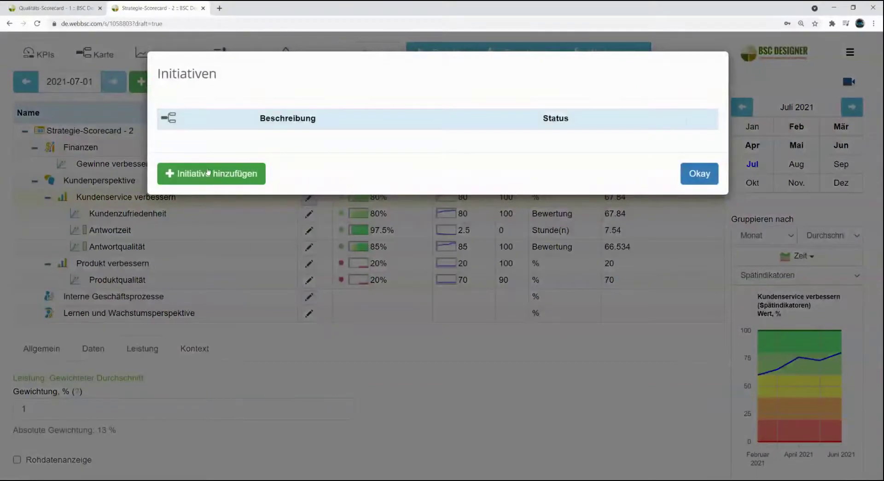
left_click(209, 173)
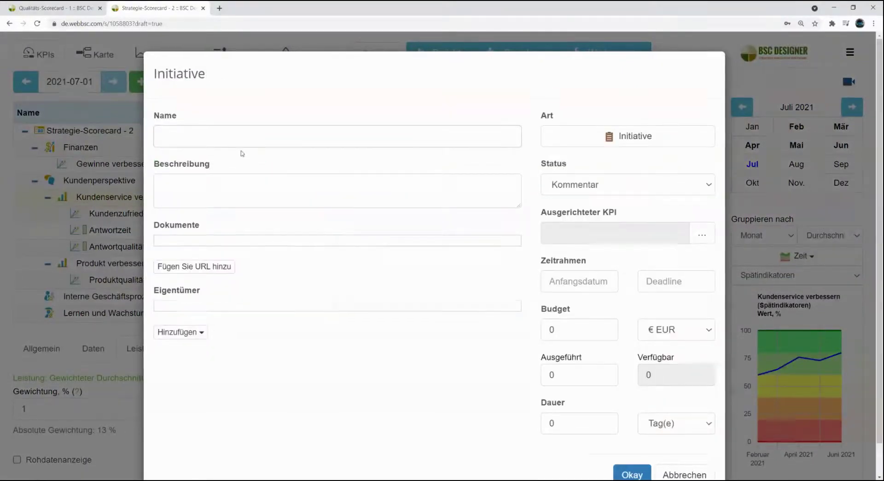
left_click(273, 133)
type("Support-Mitarbeiter schulen")
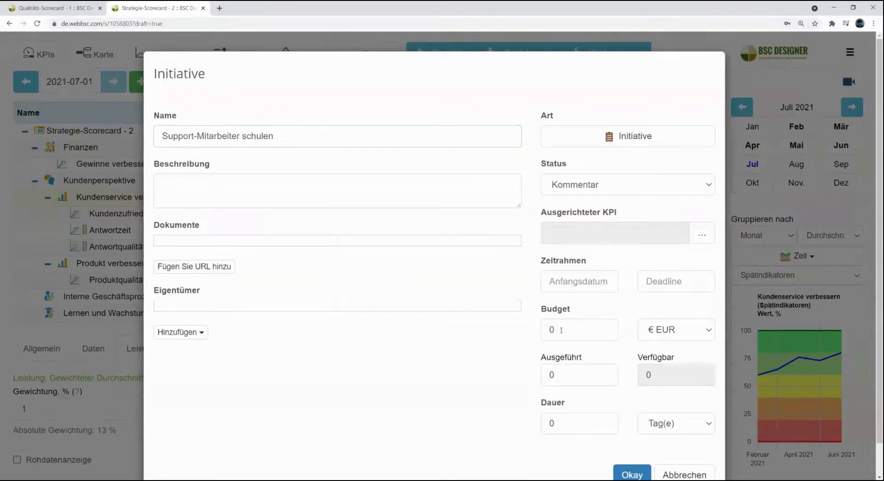
Set the initiative's budget to 4000 EUR and its duration to 12 Stunde(n)
left_click(545, 330)
type("40000")
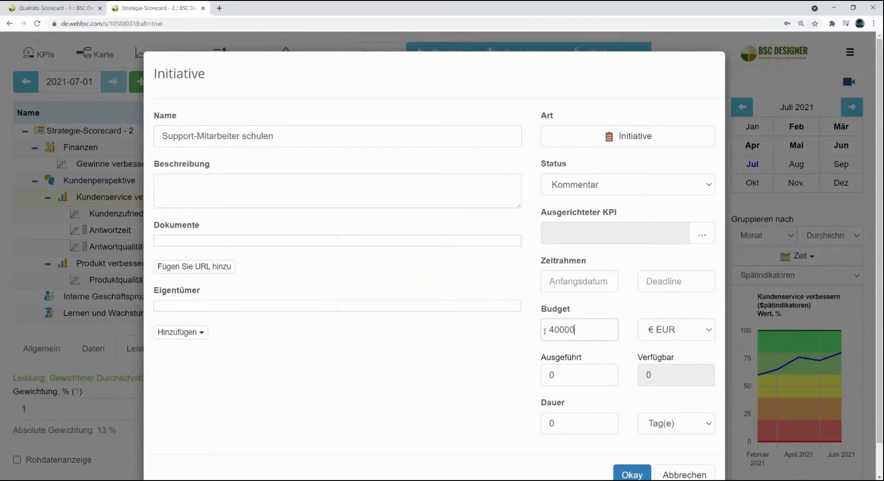
key("BackSpace")
left_click(545, 428)
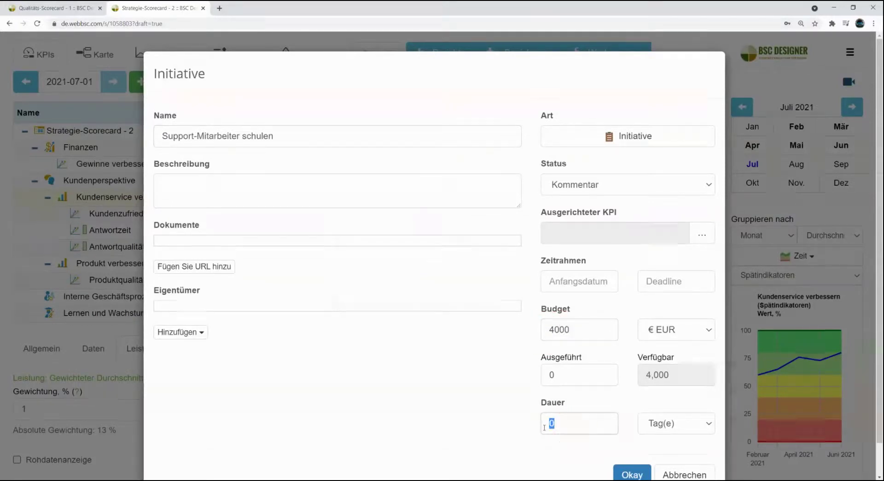
type("12")
left_click(695, 426)
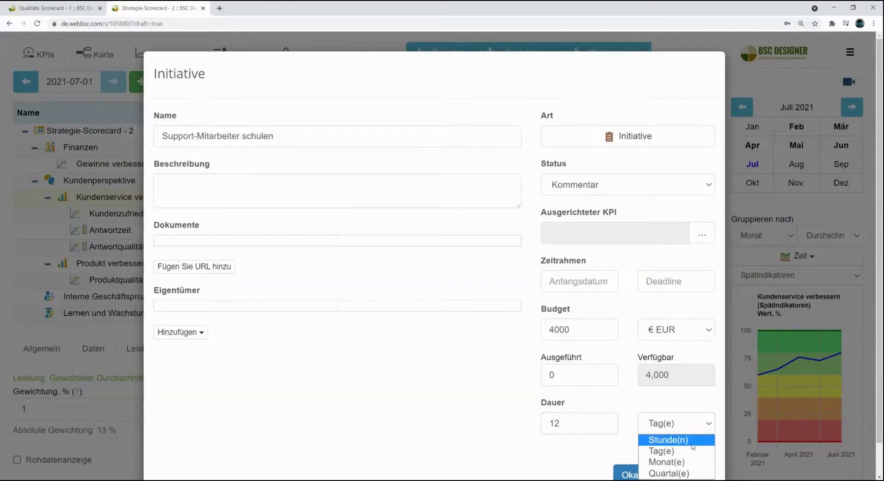
left_click(669, 439)
left_click(634, 448)
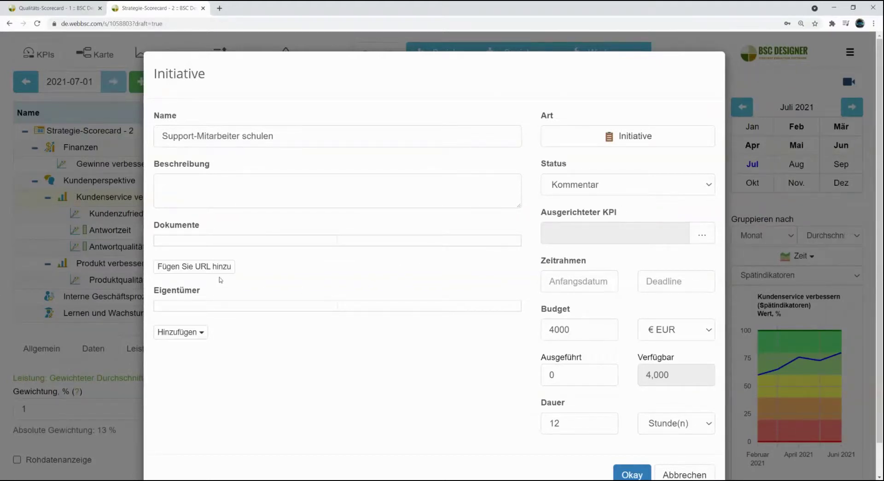
Check the available initiative types, keep Initiative as the type, and save the new initiative
left_click(238, 263)
left_click(621, 142)
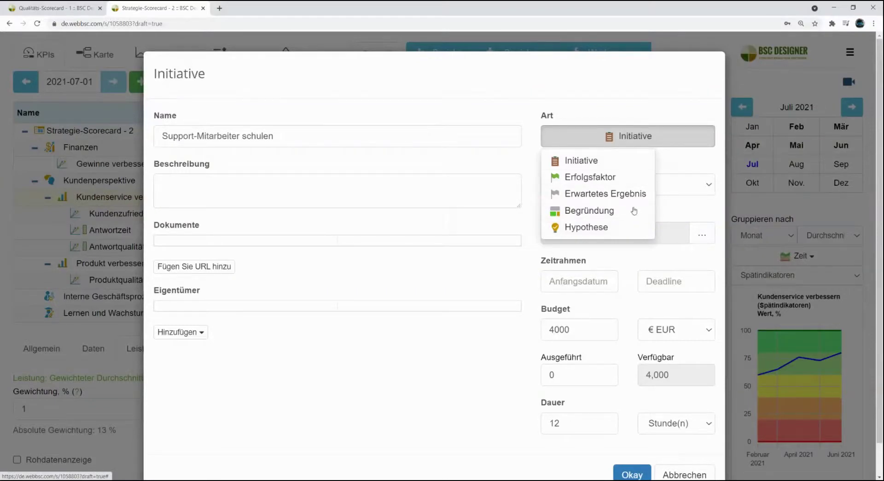
left_click(645, 141)
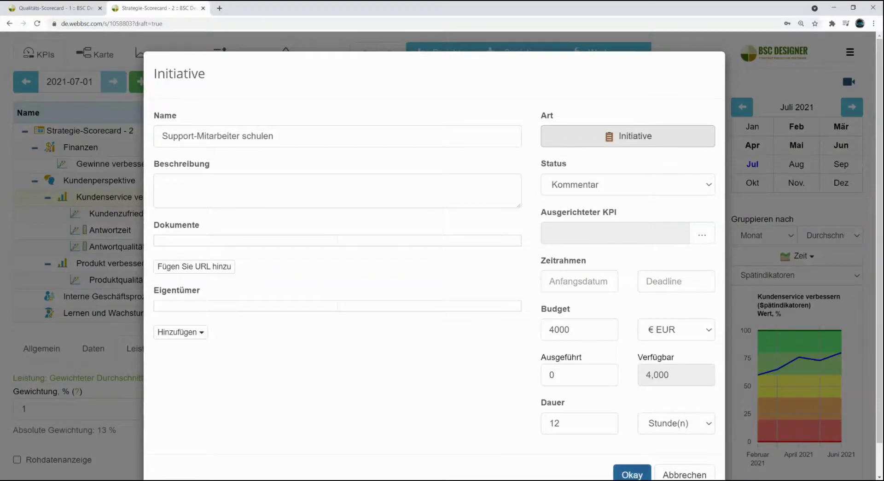
left_click(629, 474)
left_click(697, 194)
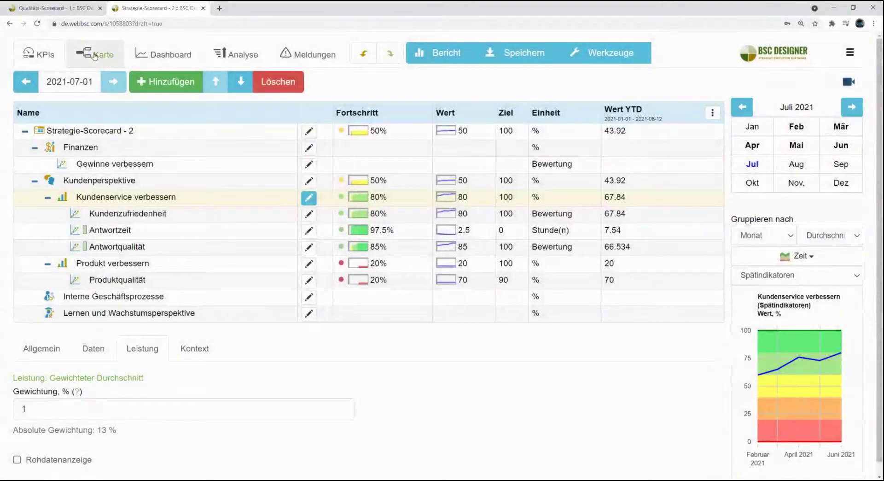
Check the initiative on the strategy map and return to the KPI list, selecting the Kundenzufriedenheit indicator
left_click(95, 55)
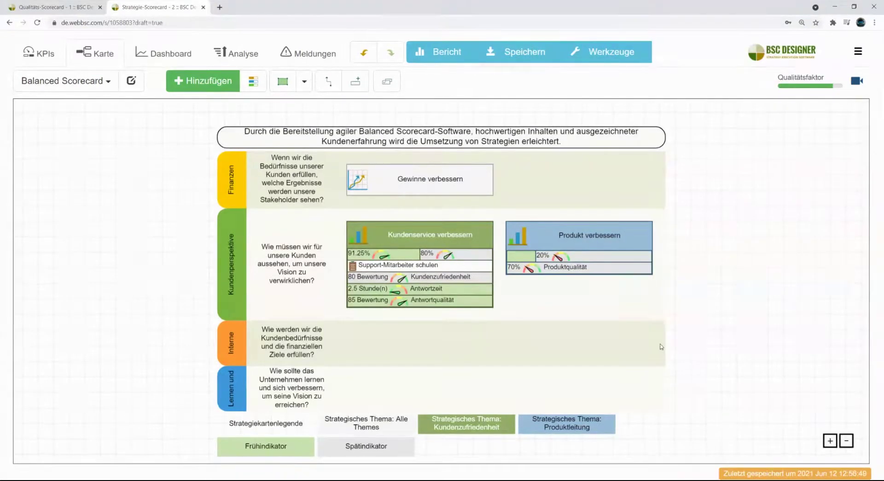
left_click(40, 53)
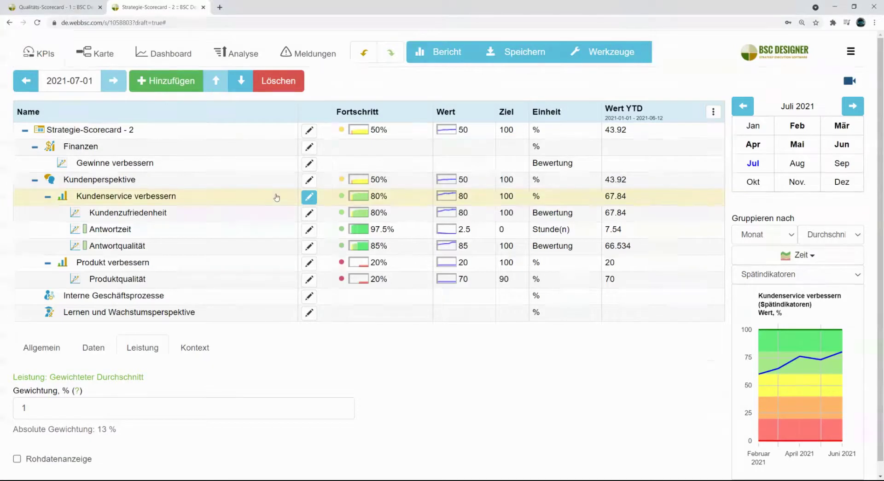
left_click(159, 214)
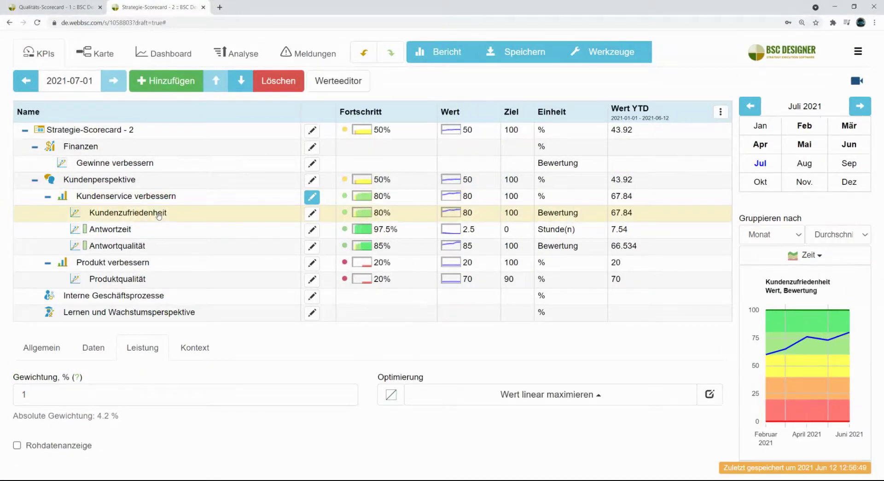
Review the update interval and dated values in the value editor of Kundenzufriedenheit, and look over the strategy map
left_click(340, 81)
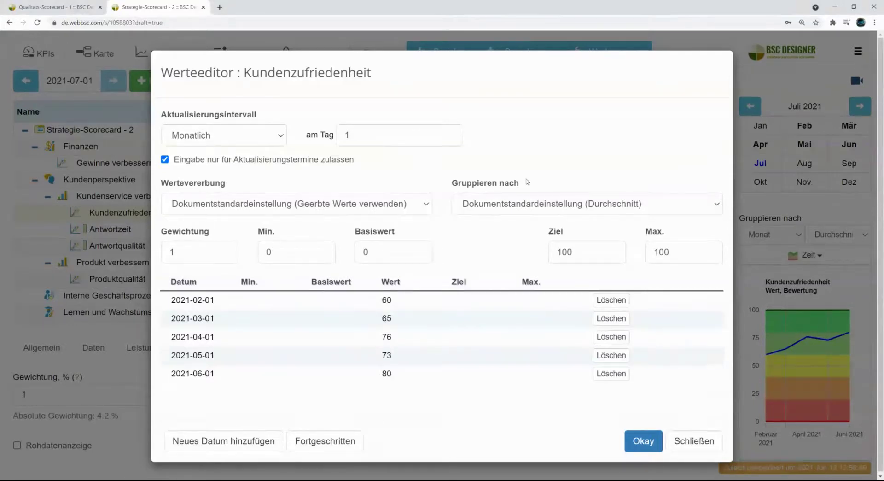
left_click(694, 441)
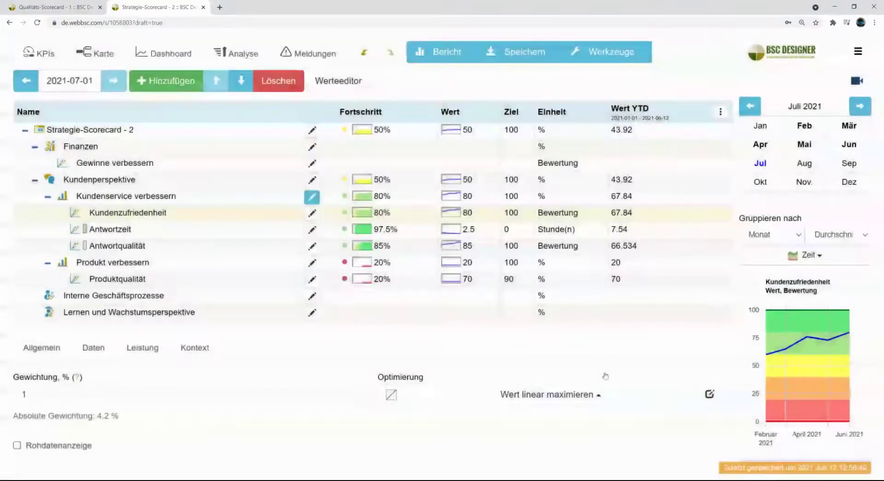
left_click(120, 53)
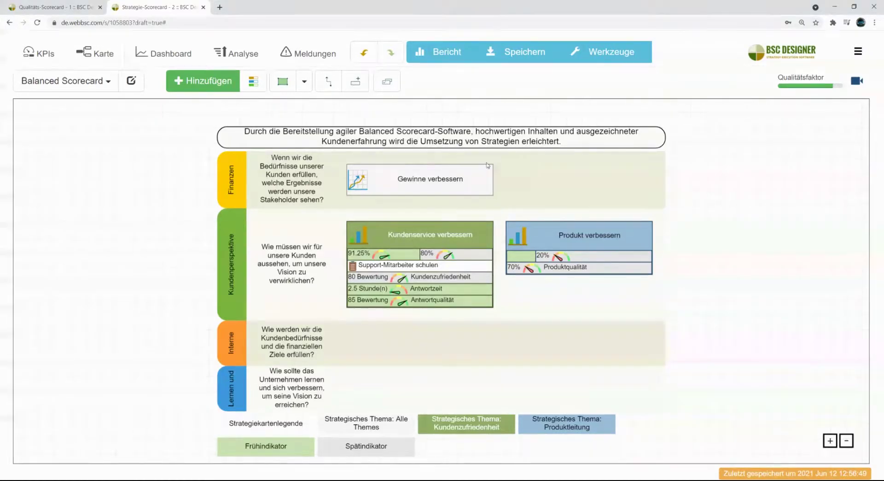
left_click(37, 55)
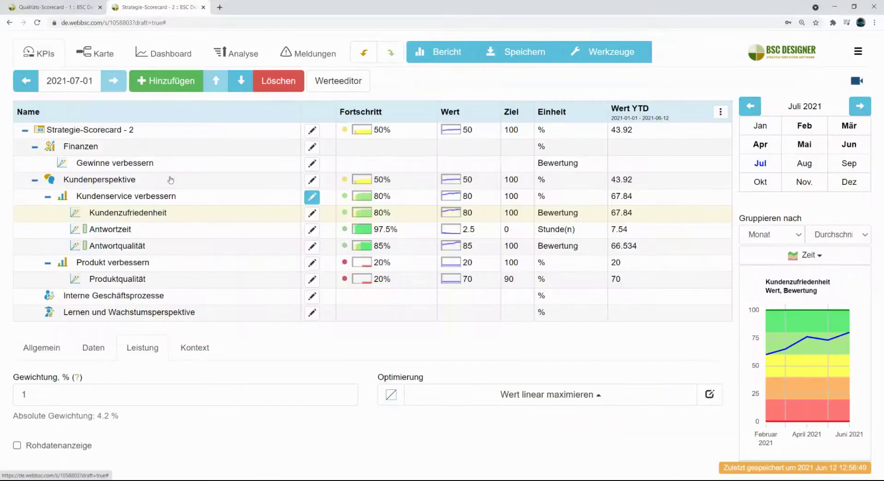
Check the mission of the scorecard's root item and examine the perspectives and legend on the strategy map
left_click(172, 129)
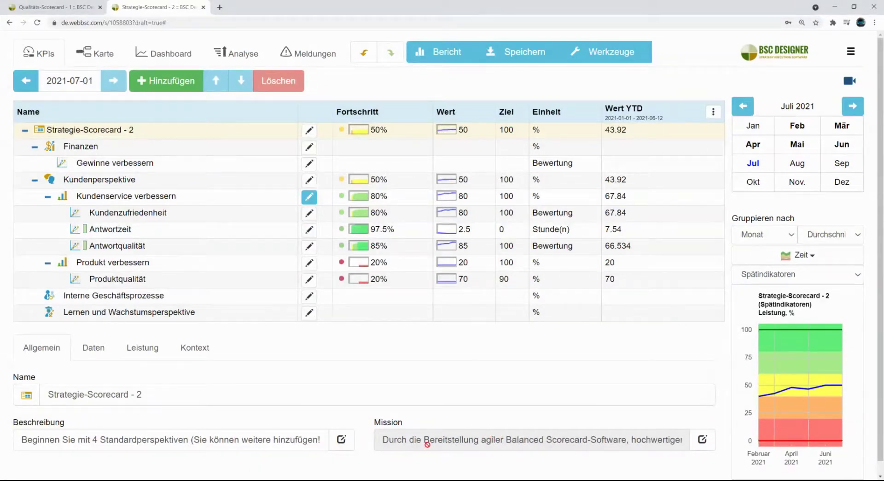
left_click(97, 52)
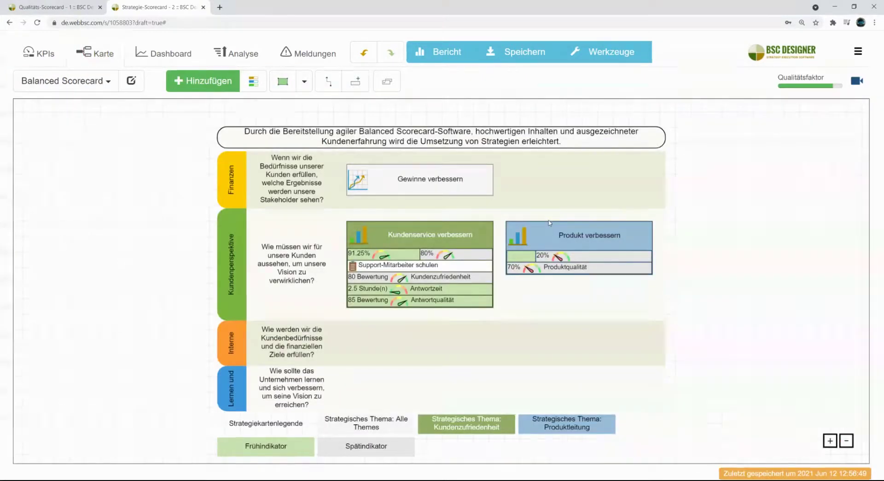
scroll(600, 227, "down", 4)
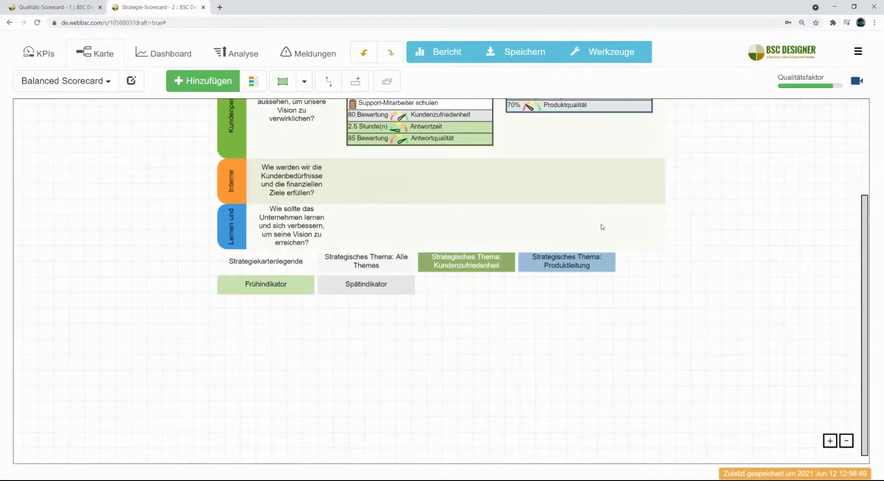
scroll(601, 228, "up", 2)
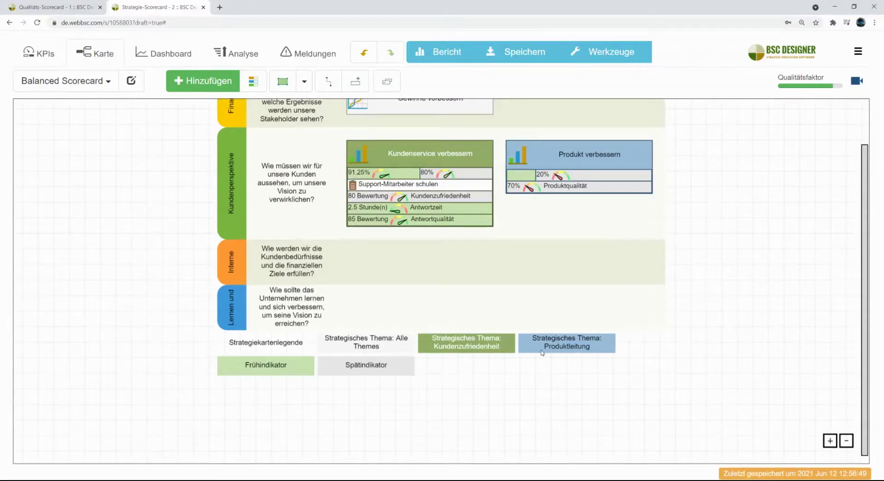
scroll(542, 352, "up", 2)
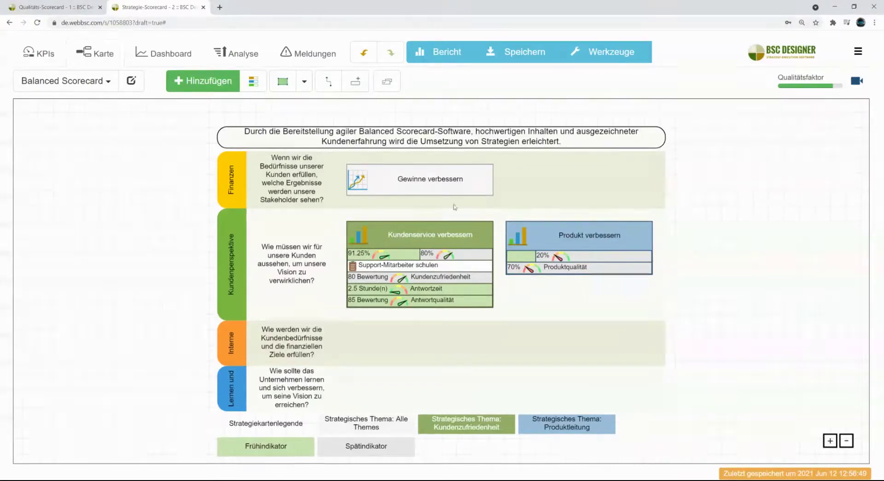
Connect the goal "Kundenservice verbessern" to "Gewinne verbessern" on the strategy map and accept linking its lagging part to the leading part
left_click(329, 82)
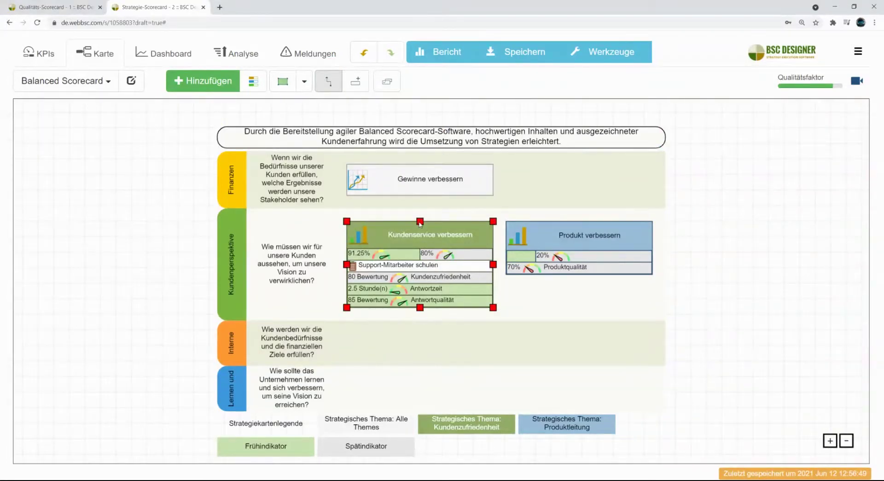
left_click_drag(420, 222, 420, 198)
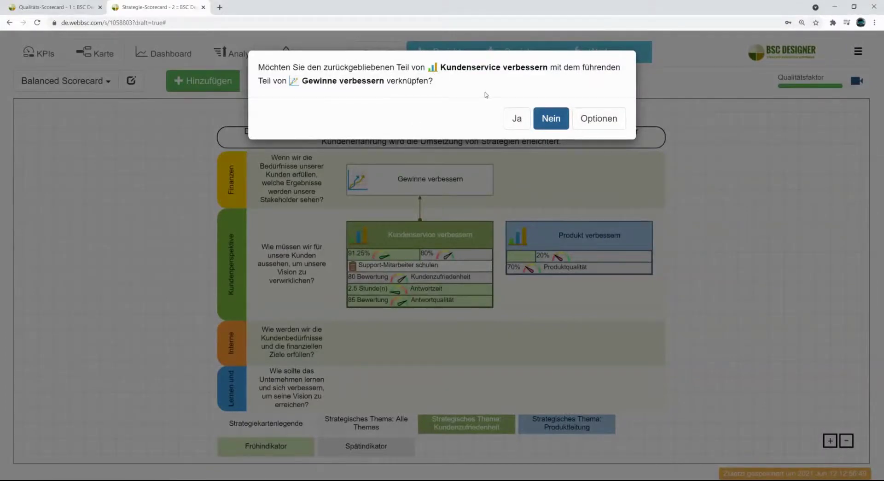
left_click(518, 120)
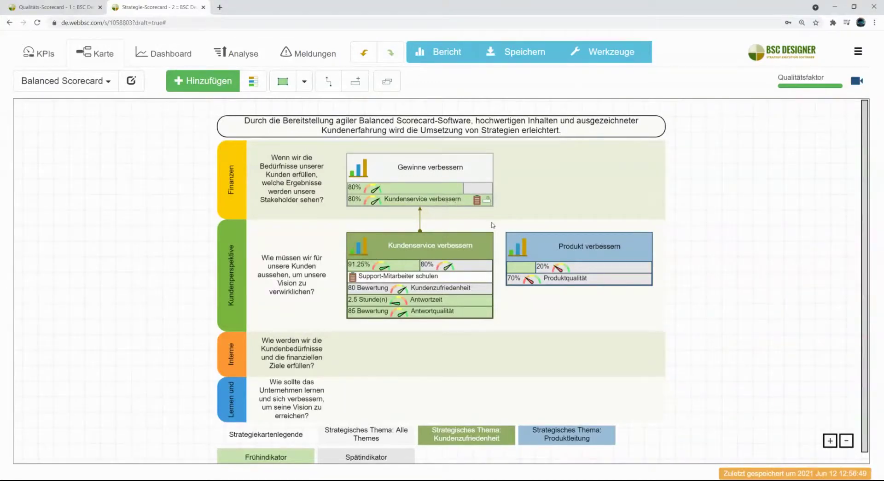
Connect the goal "Produkt verbessern" to "Gewinne verbessern" on the strategy map and accept linking their data
left_click(328, 82)
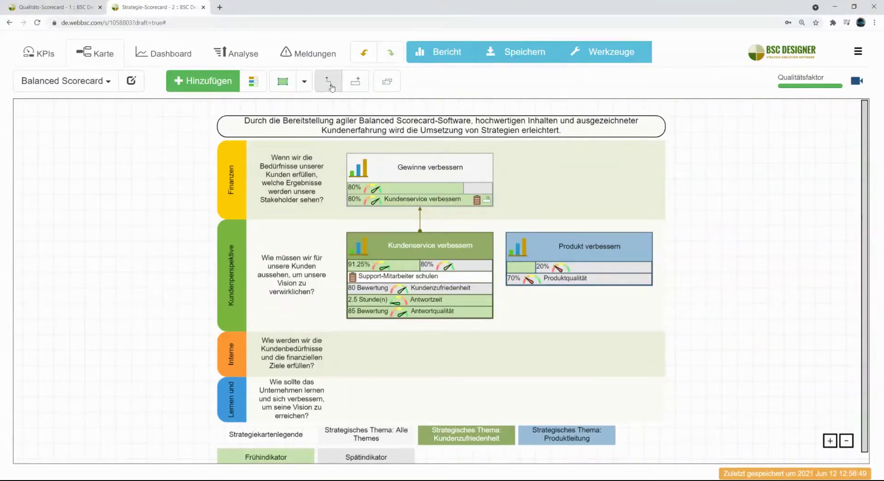
left_click(579, 235)
mouse_move(579, 235)
left_mouse_down()
mouse_move(517, 207)
mouse_move(454, 207)
mouse_move(451, 186)
left_mouse_up()
left_click(513, 119)
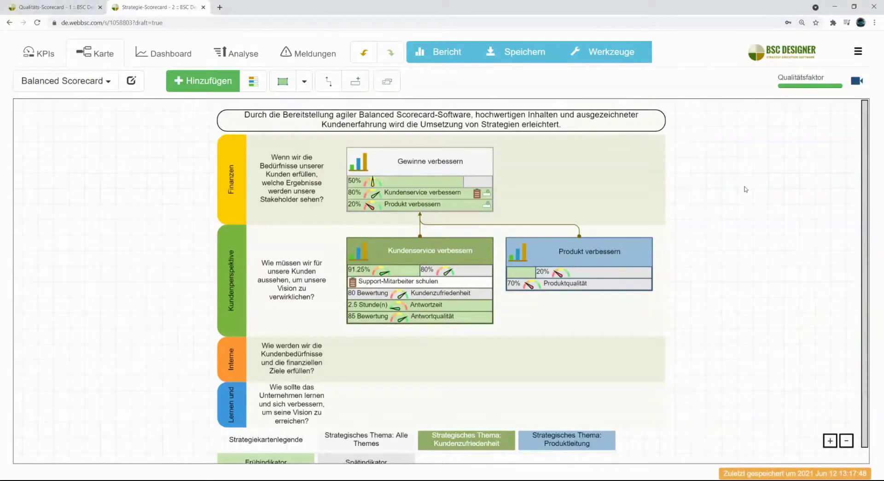
Return to the KPI list and add a new indicator under the goal "Produkt verbessern"
left_click(45, 51)
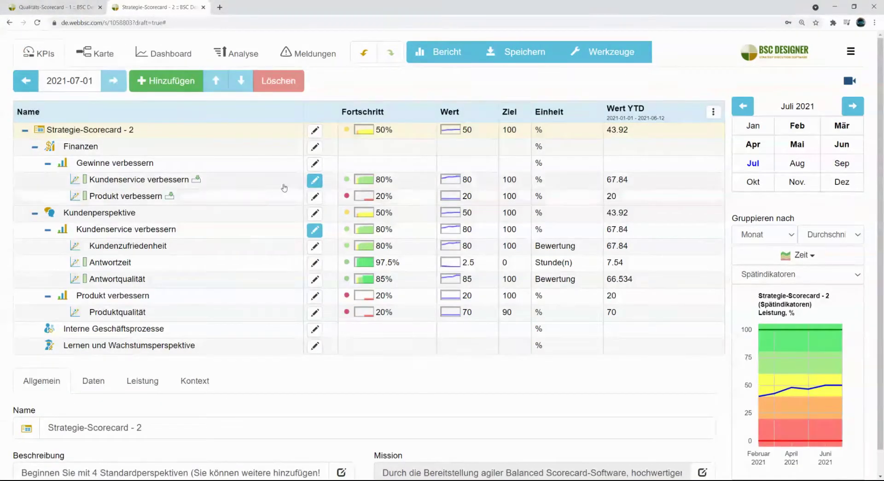
left_click(182, 297)
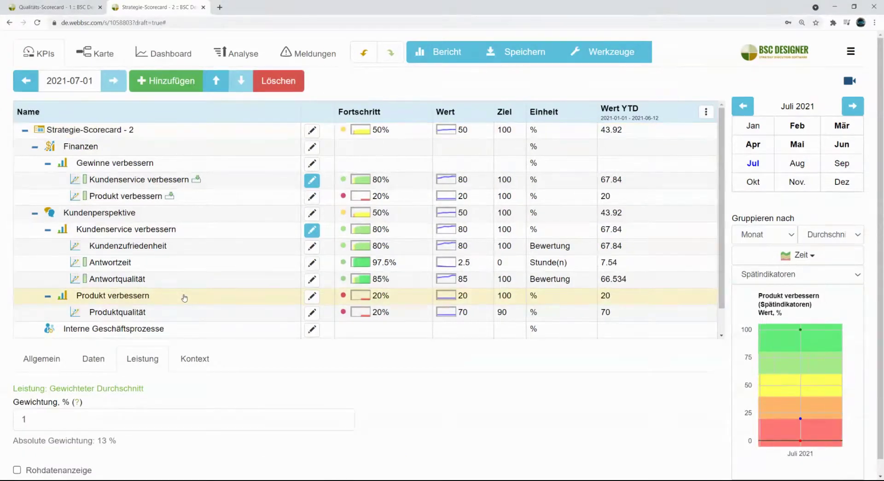
left_click(141, 82)
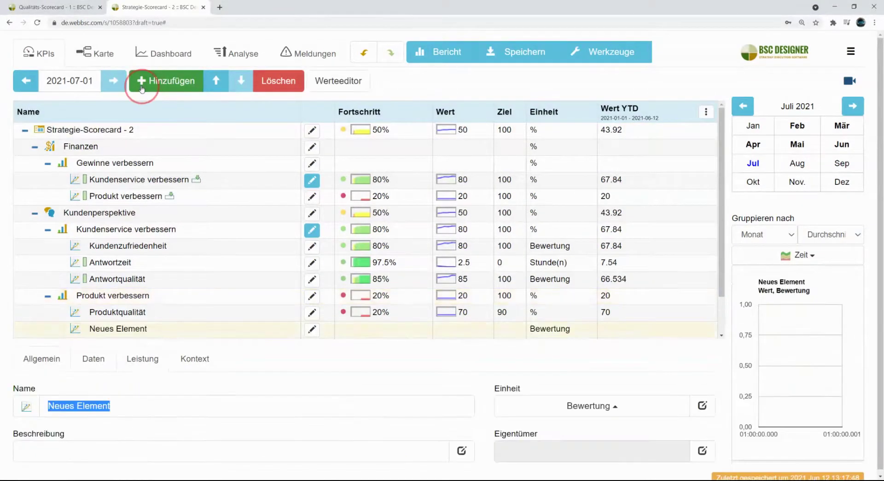
Use another scorecard's indicator as the new item's data source, choosing "Innovations-KPIs und Strategiekarte" as the source scorecard
left_click(94, 362)
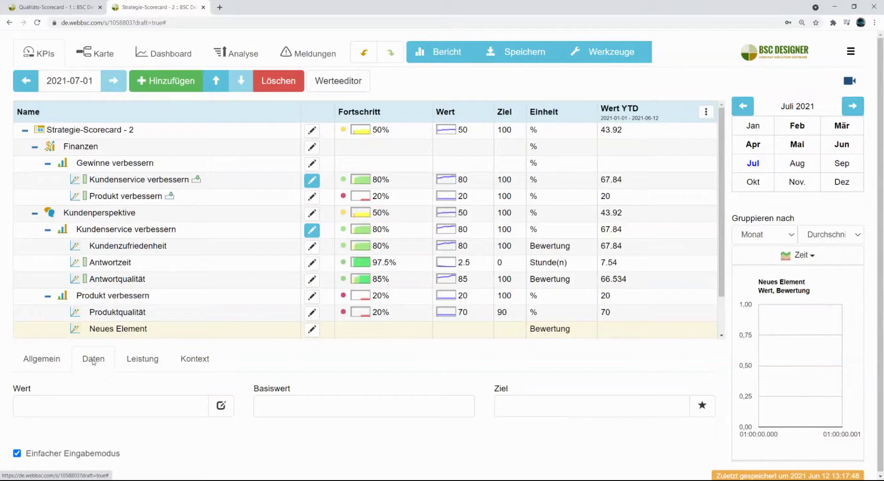
left_click(221, 407)
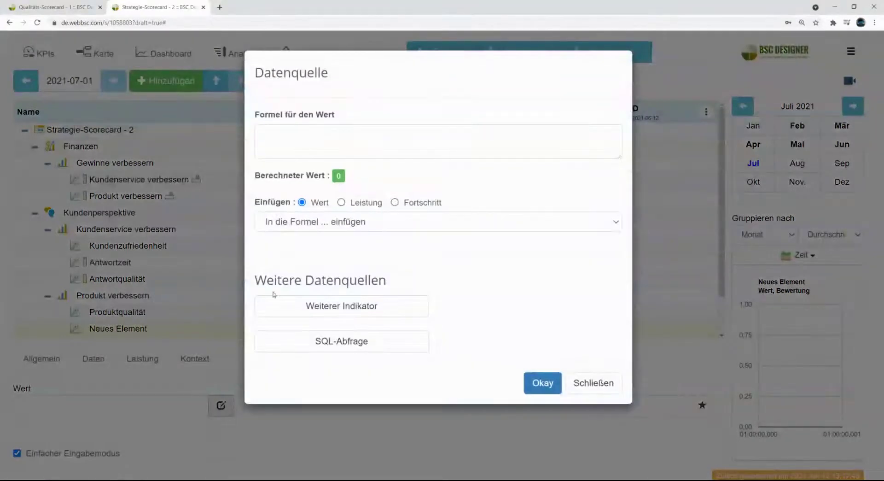
left_click(346, 307)
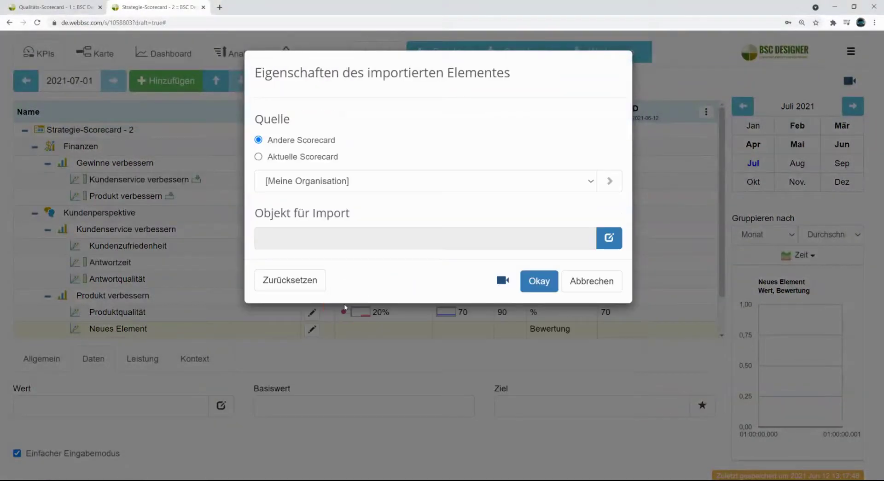
left_click(302, 138)
left_click(590, 182)
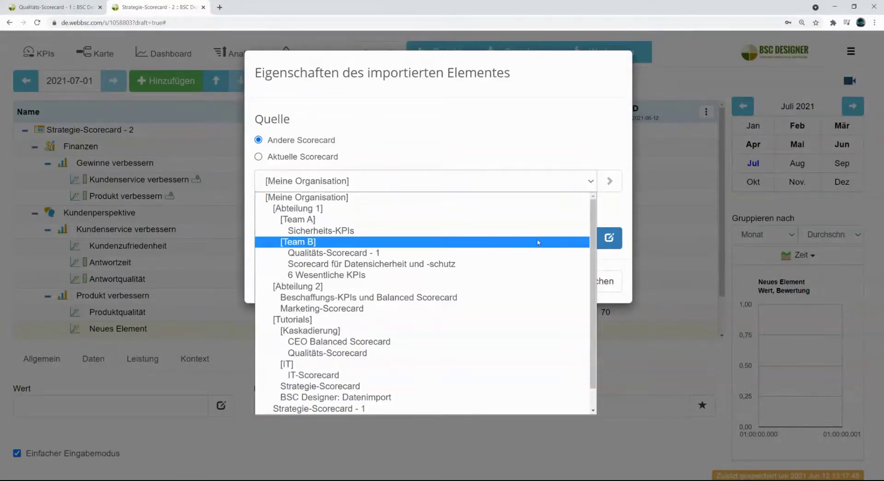
scroll(538, 243, "down", 1)
left_click(393, 409)
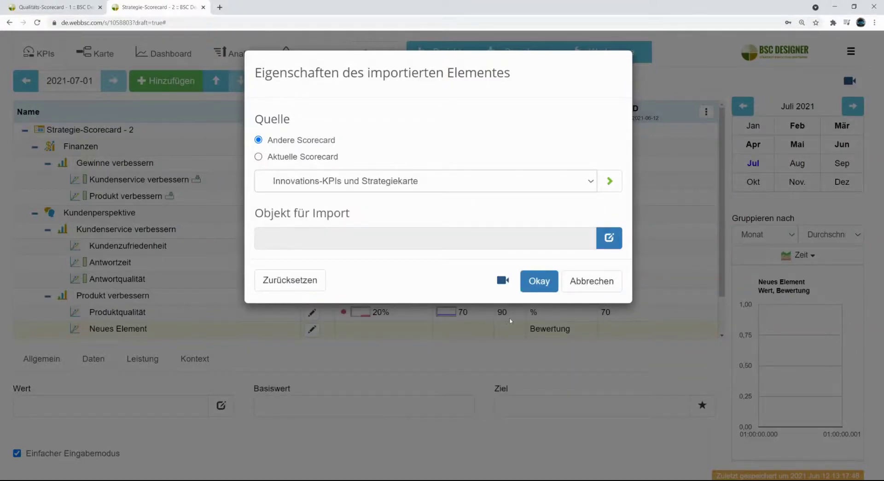
Import the goal "Verhaltensmuster entwickeln, die auf Innovation ausgerichtet sind" from the source scorecard into the new item
left_click(611, 238)
scroll(523, 271, "down", 3)
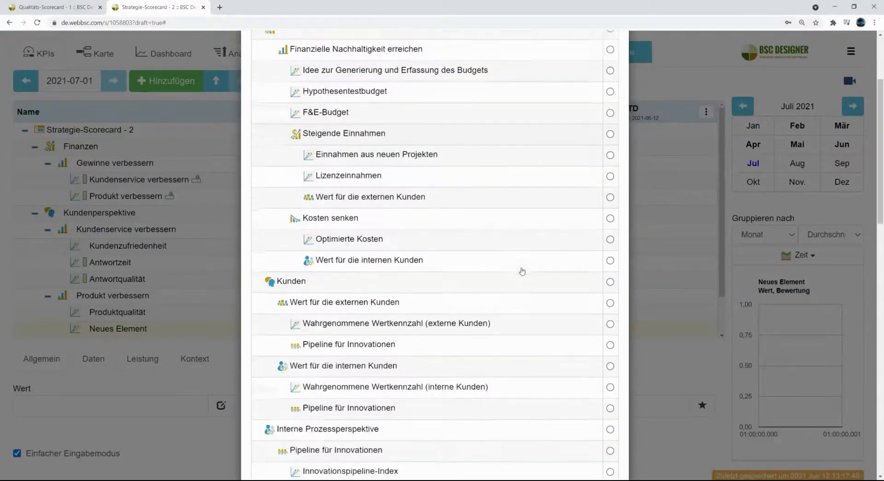
scroll(522, 271, "down", 5)
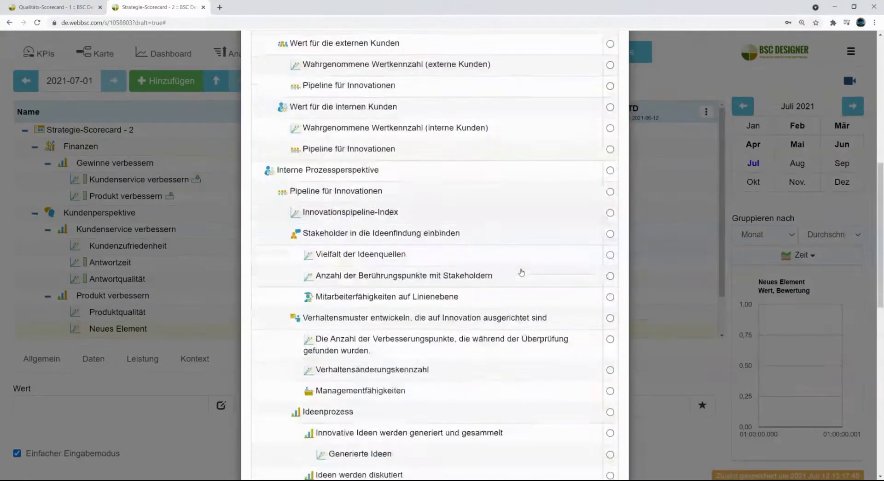
scroll(522, 273, "down", 1)
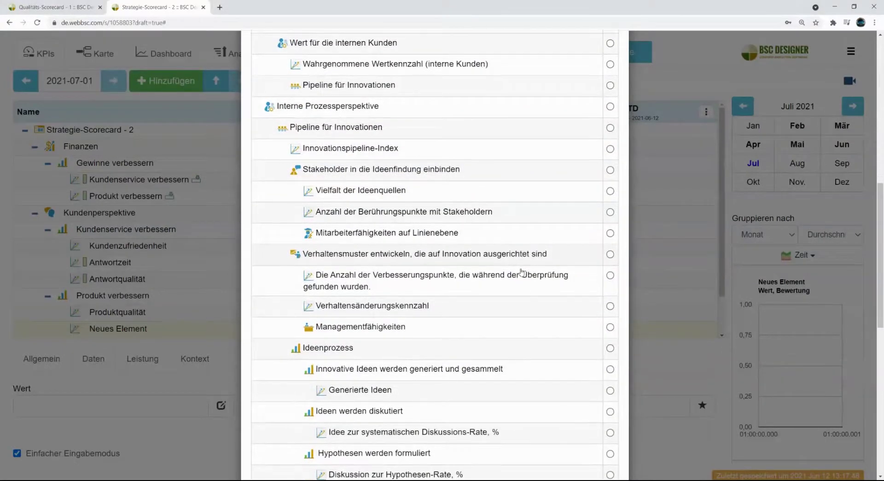
scroll(521, 272, "down", 5)
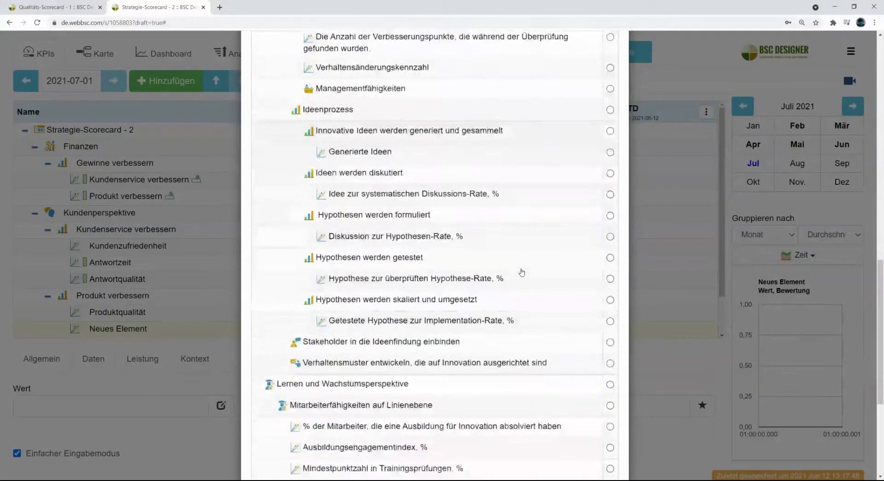
scroll(522, 272, "down", 2)
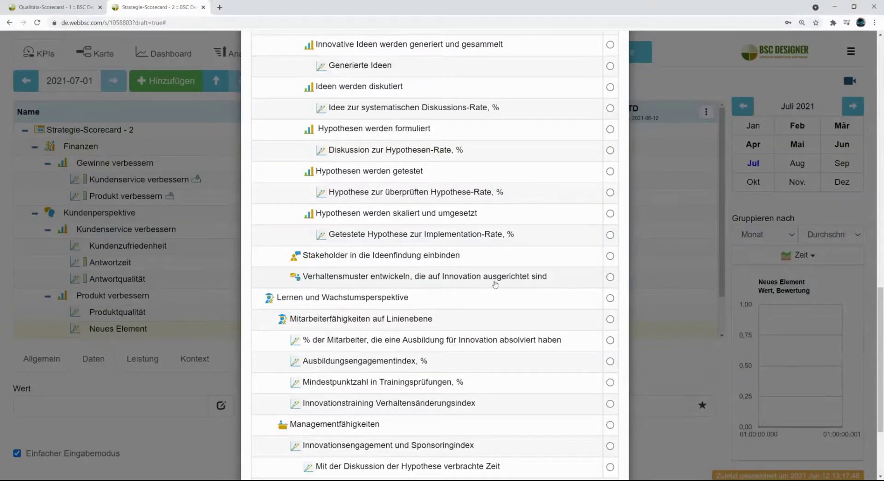
left_click(610, 277)
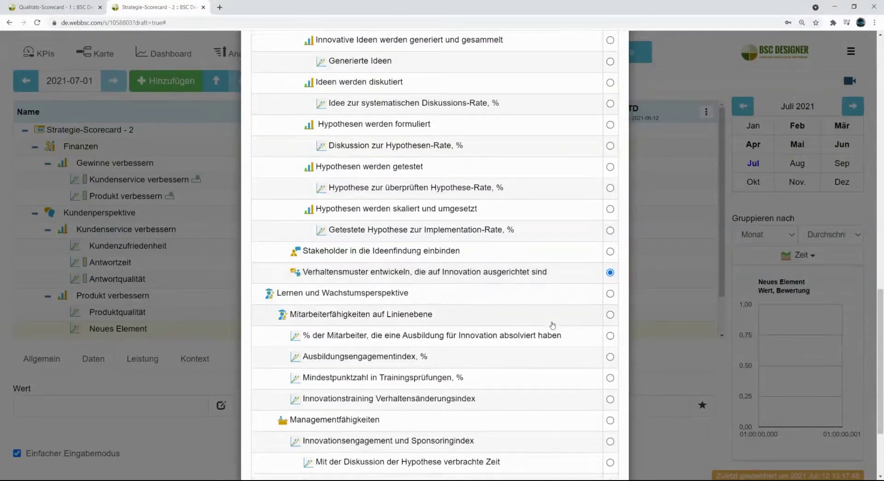
left_click(533, 440)
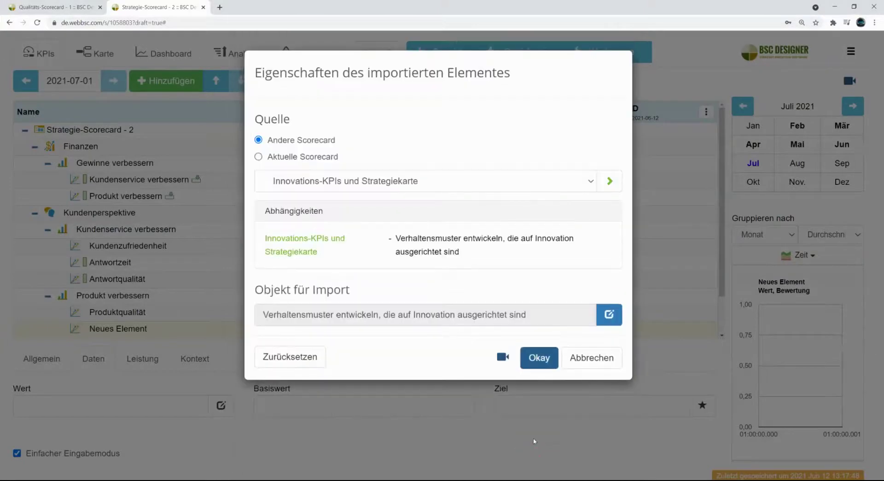
left_click(540, 361)
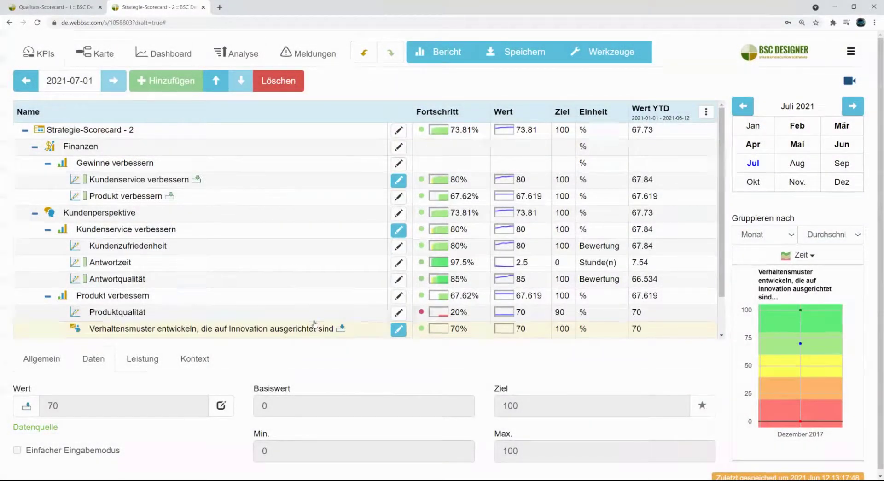
Set the imported goal's indicator type to Frühindikatoren and return to its data settings
scroll(136, 317, "down", 1)
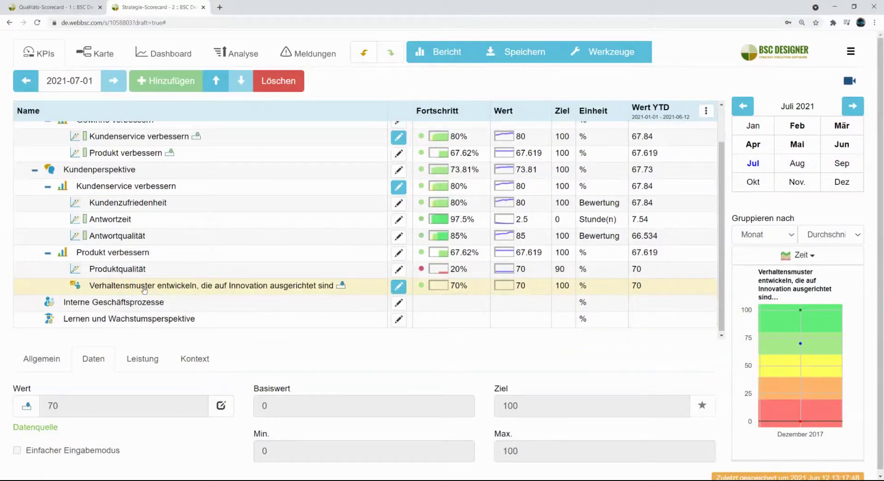
left_click(139, 359)
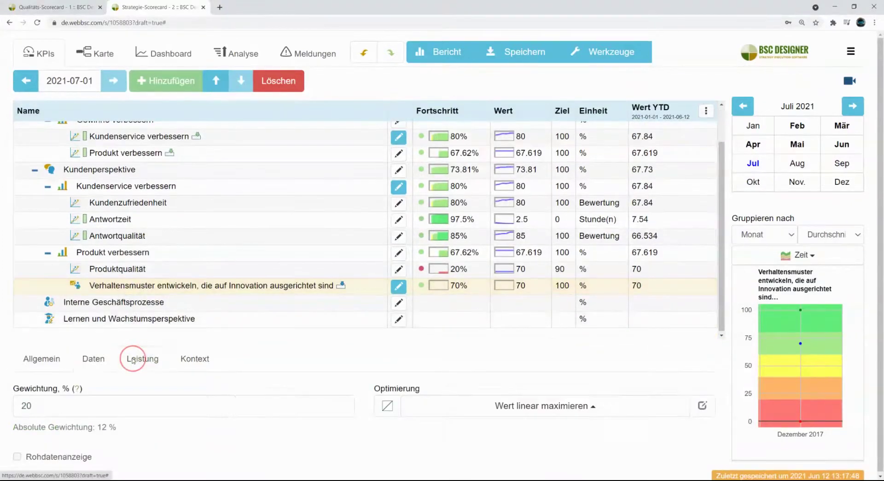
left_click(203, 359)
left_click(132, 450)
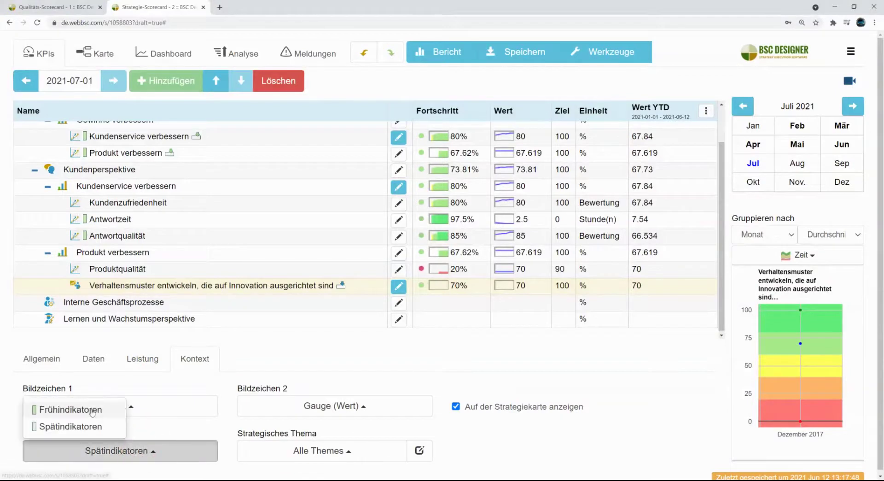
left_click(92, 410)
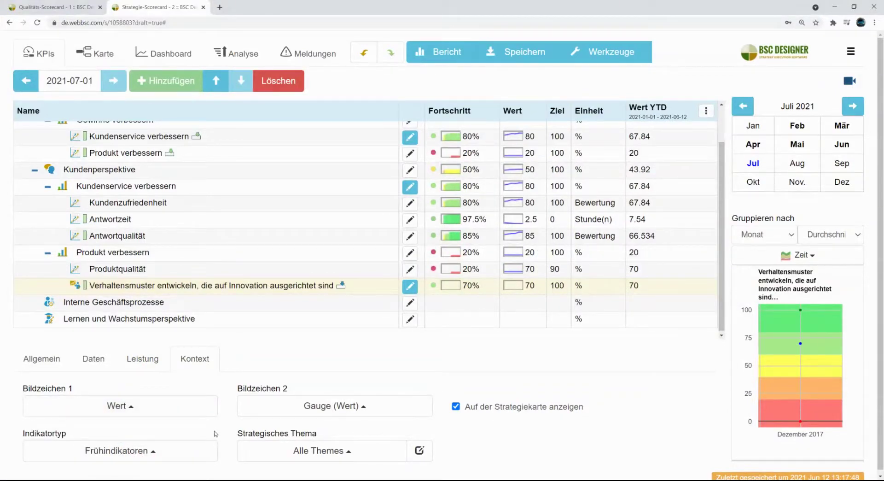
left_click(107, 364)
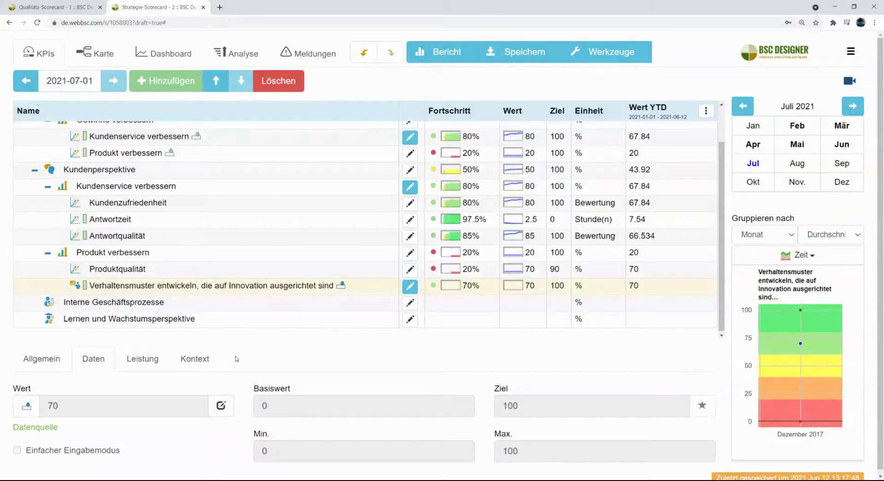
Check the strategy map, and add a Zeit chart of the lagging indicator "Kundenzufriedenheit" to the empty dashboard
left_click(95, 53)
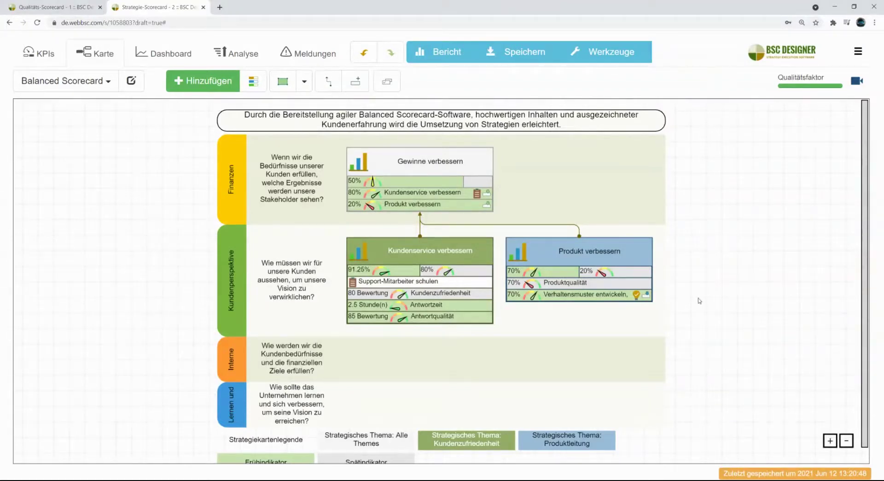
left_click(168, 53)
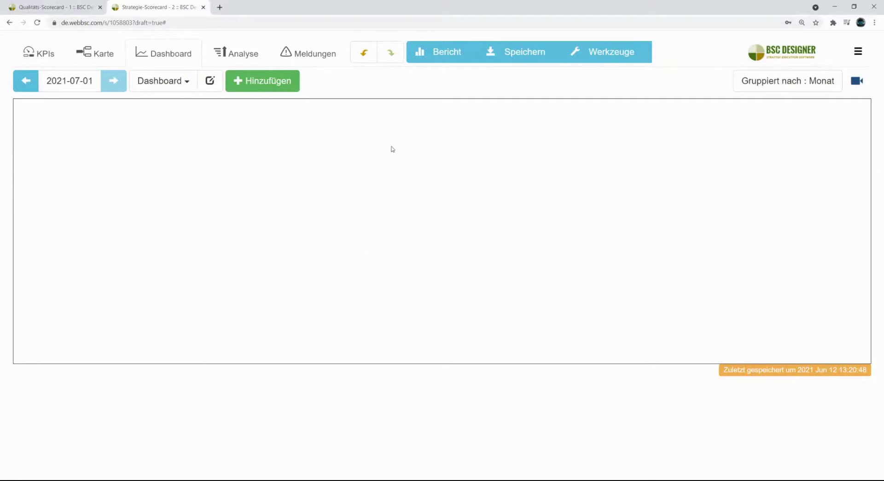
left_click(258, 89)
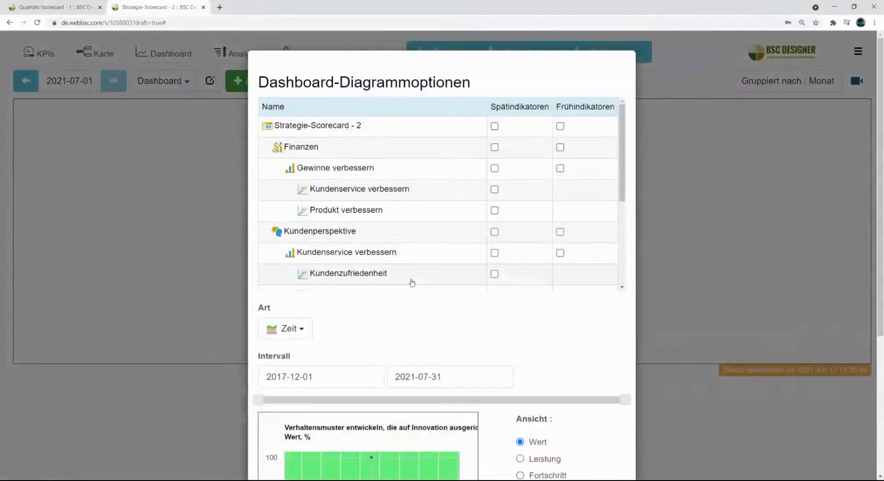
left_click(496, 274)
scroll(566, 343, "down", 5)
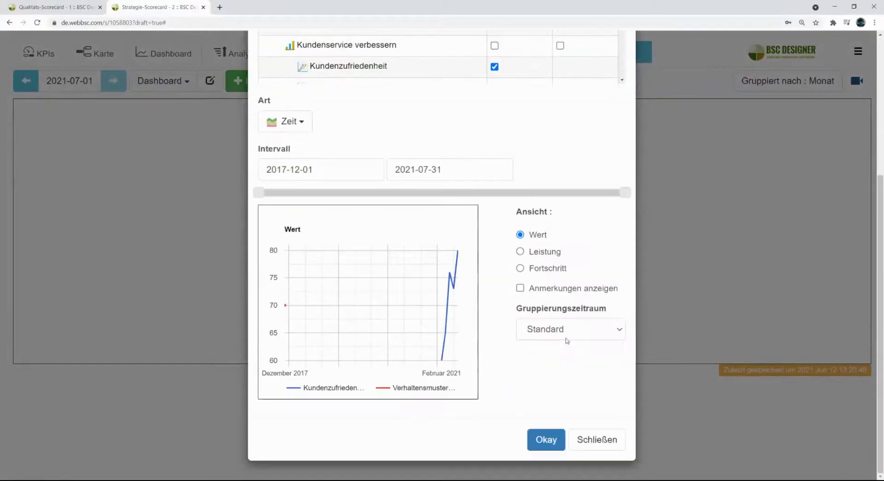
left_click(553, 441)
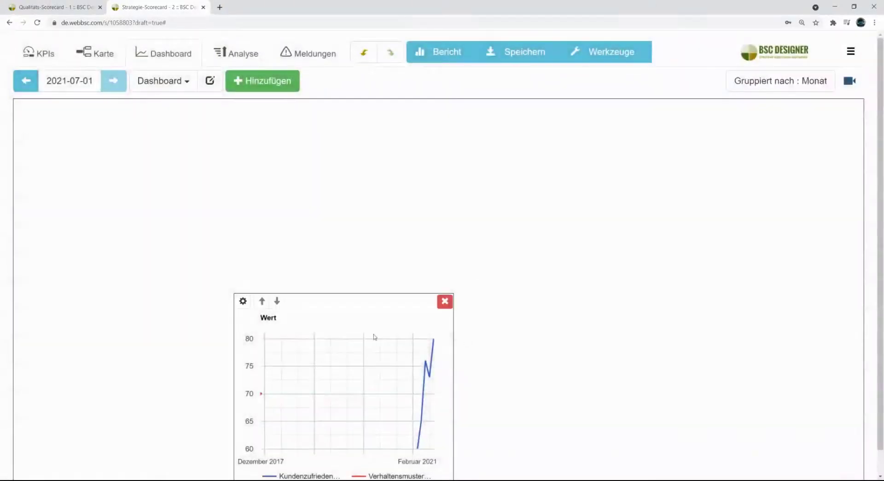
Move the chart to the dashboard's upper-left corner and widen it to about half the dashboard's width
left_click_drag(374, 337, 154, 152)
left_click_drag(244, 207, 490, 225)
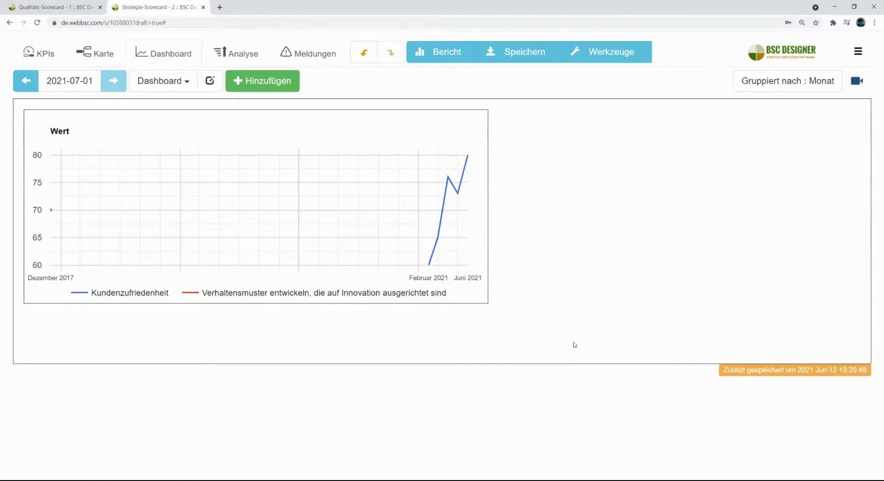
Edit the dashboard chart's options to include the indicator "Antwortqualität" as well
mouse_move(164, 229)
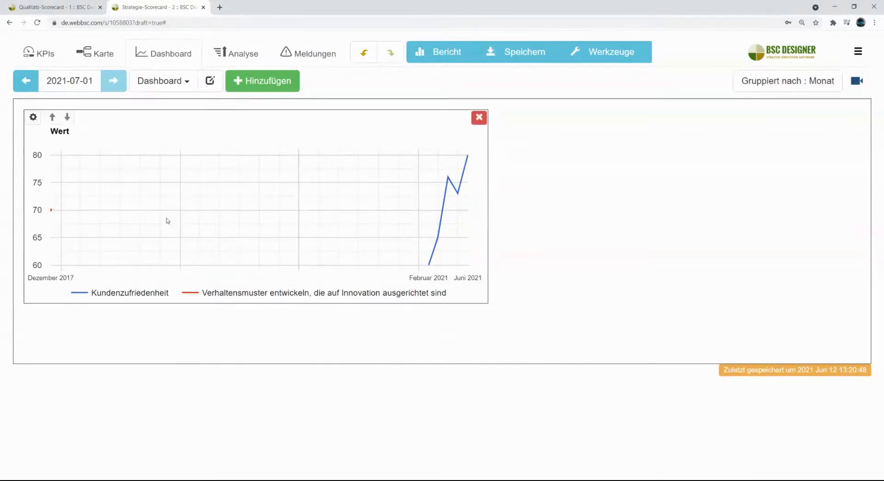
left_click(33, 118)
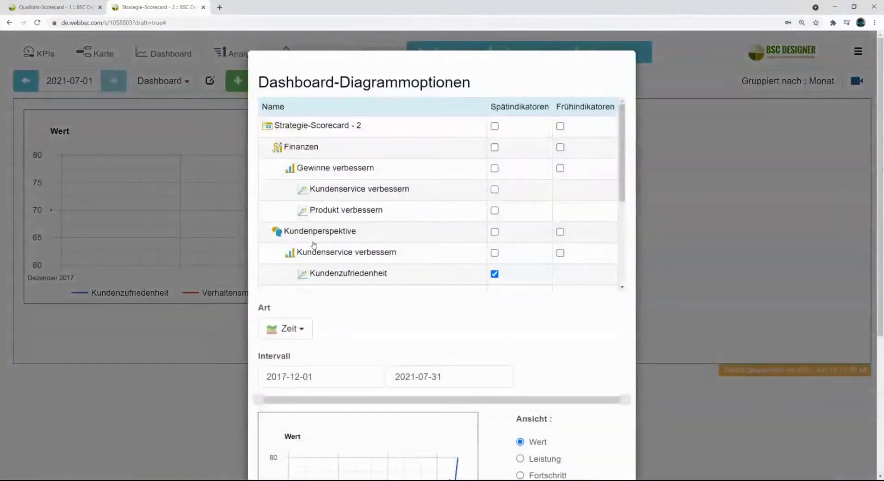
scroll(371, 256, "down", 1)
scroll(382, 230, "down", 1)
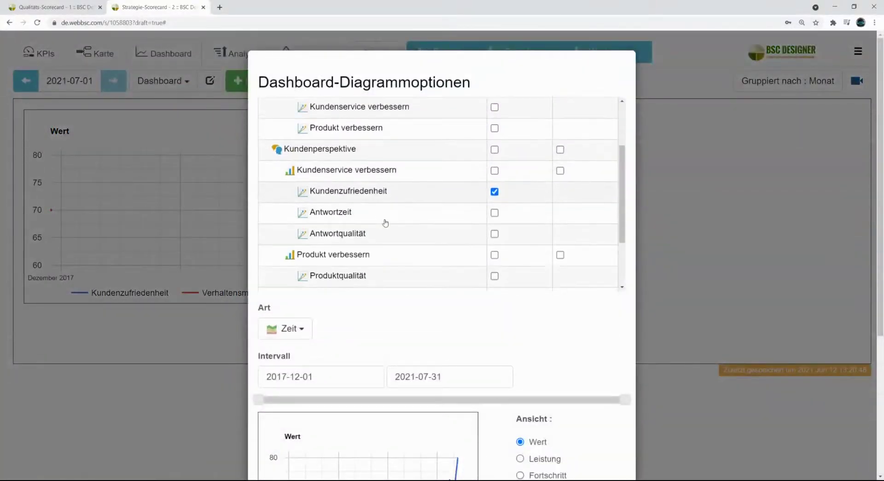
left_click(495, 230)
scroll(444, 233, "down", 2)
scroll(566, 328, "down", 5)
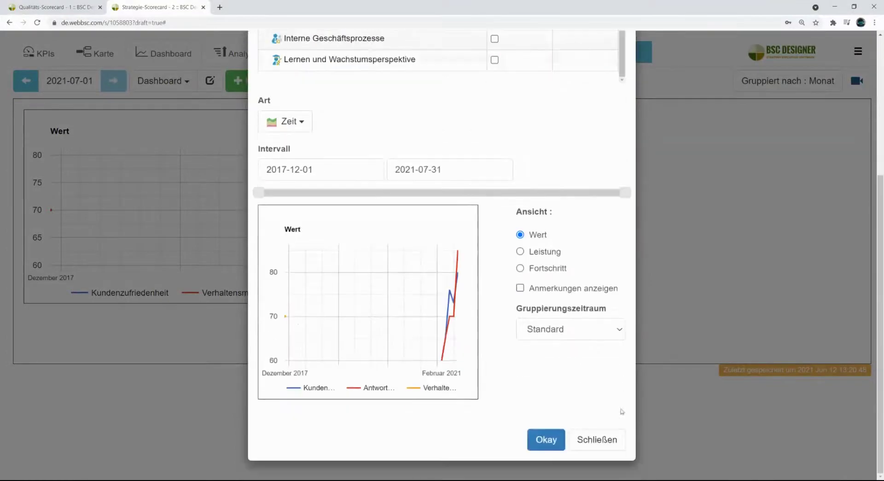
left_click(548, 440)
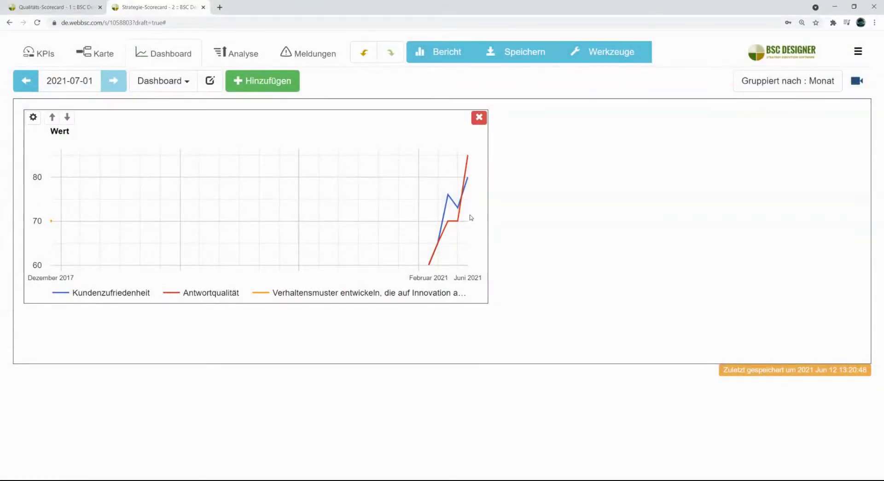
mouse_move(471, 156)
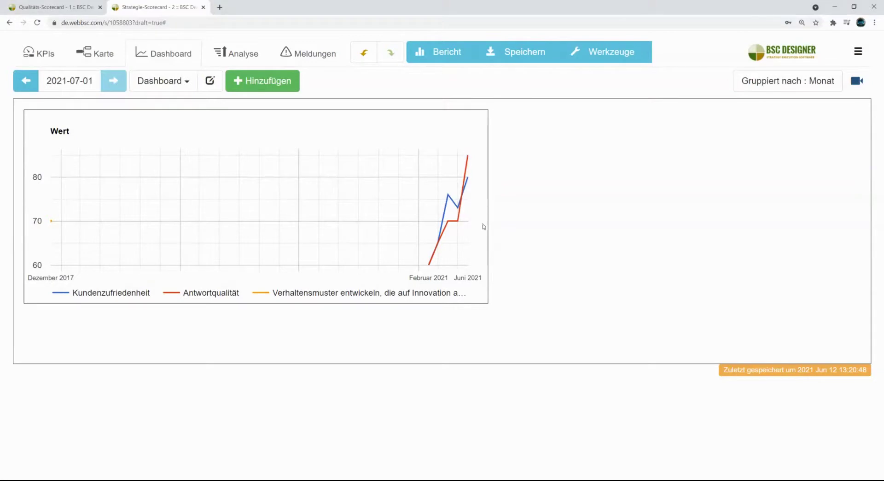
Open the report settings for the whole document and view the options of the Strategiekosten profile
left_click(446, 58)
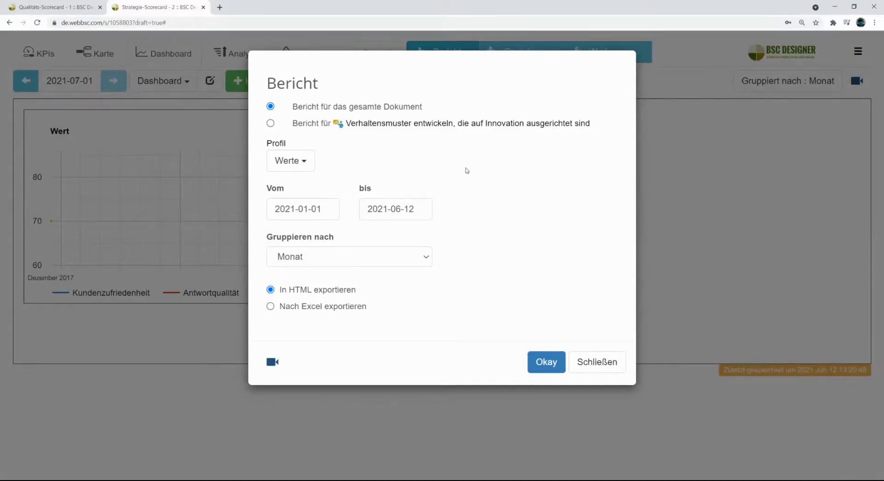
left_click(292, 166)
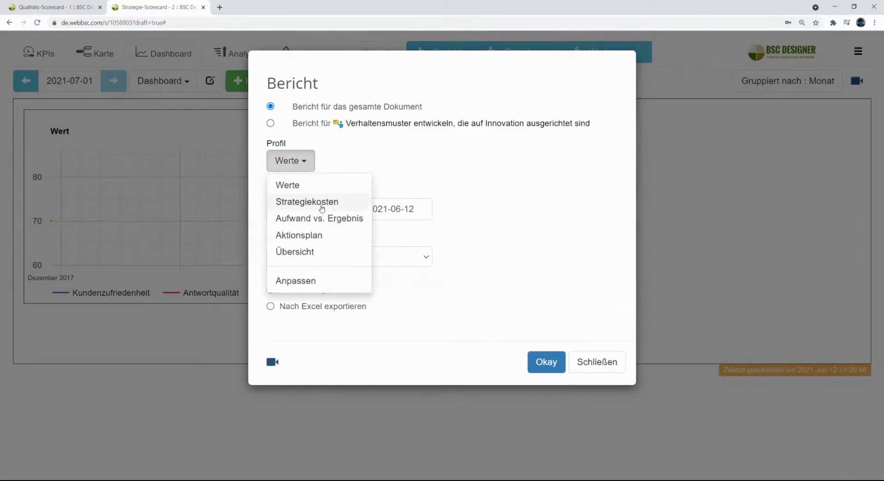
left_click(297, 202)
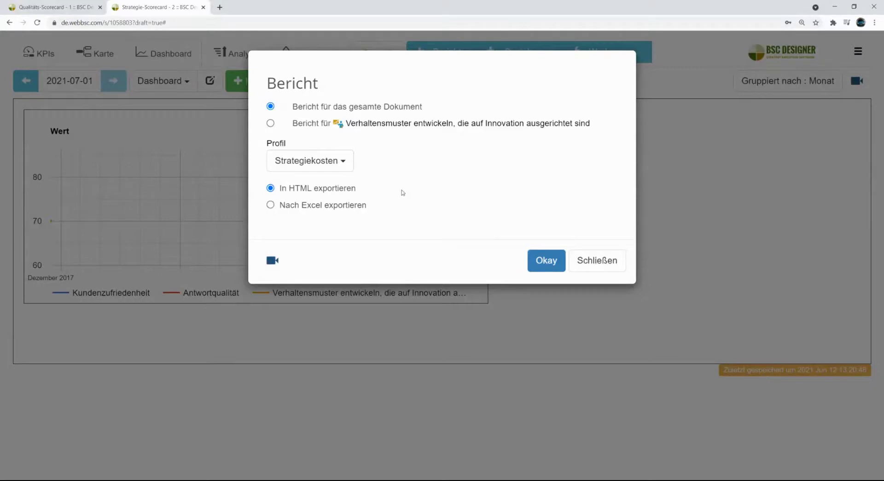
left_click(346, 165)
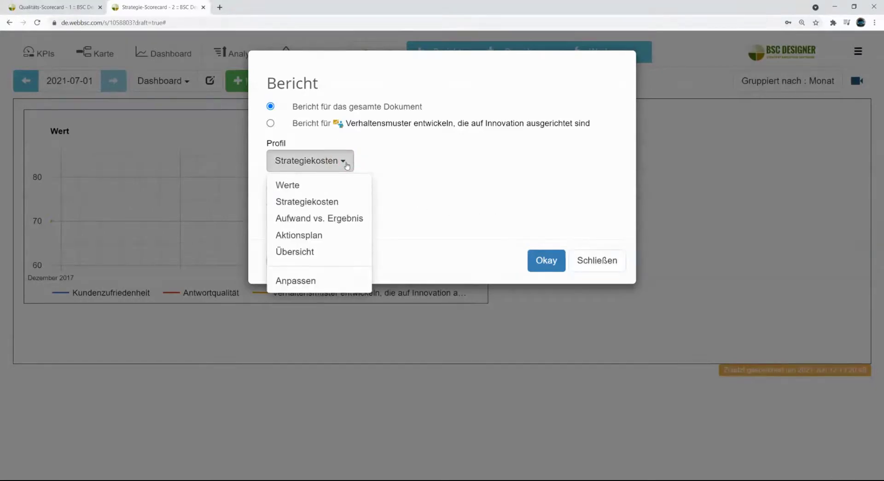
left_click(482, 197)
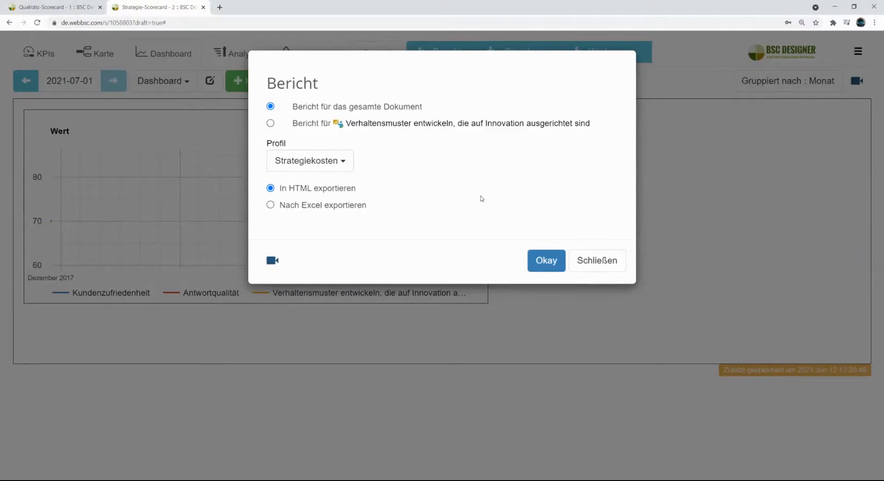
left_click(336, 160)
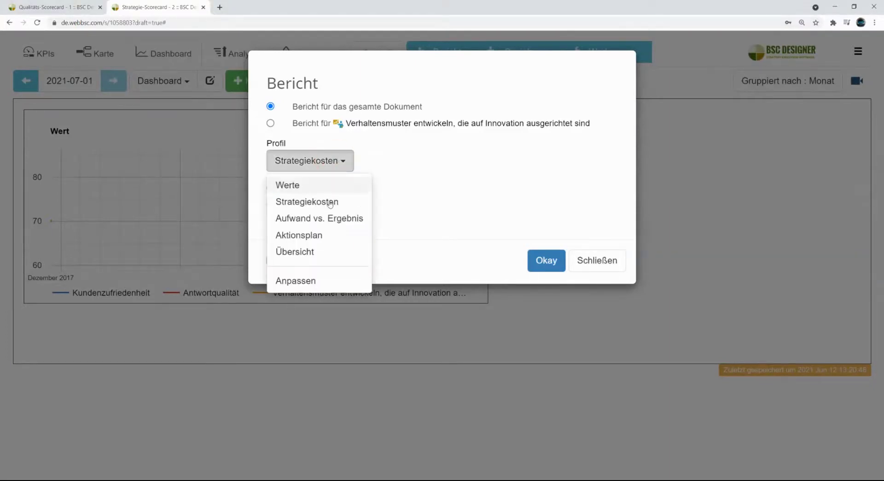
left_click(317, 208)
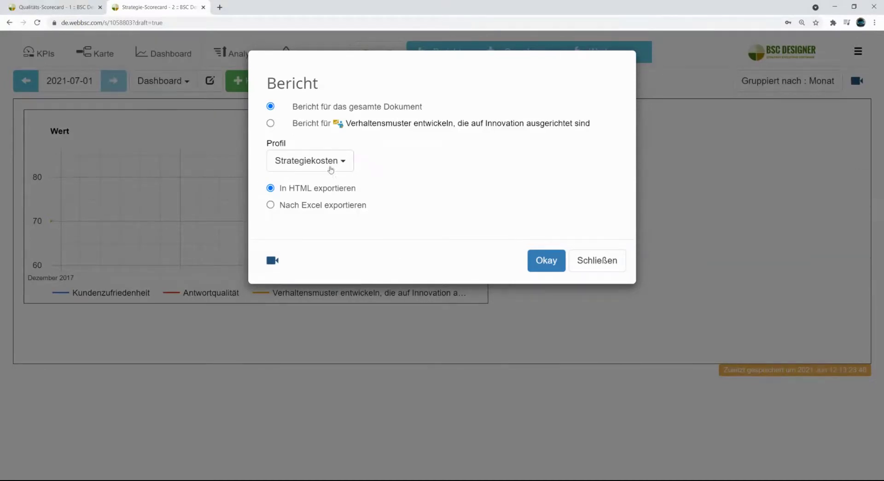
View the report options for the Aufwand vs. Ergebnis and Aktionsplan profiles
left_click(330, 167)
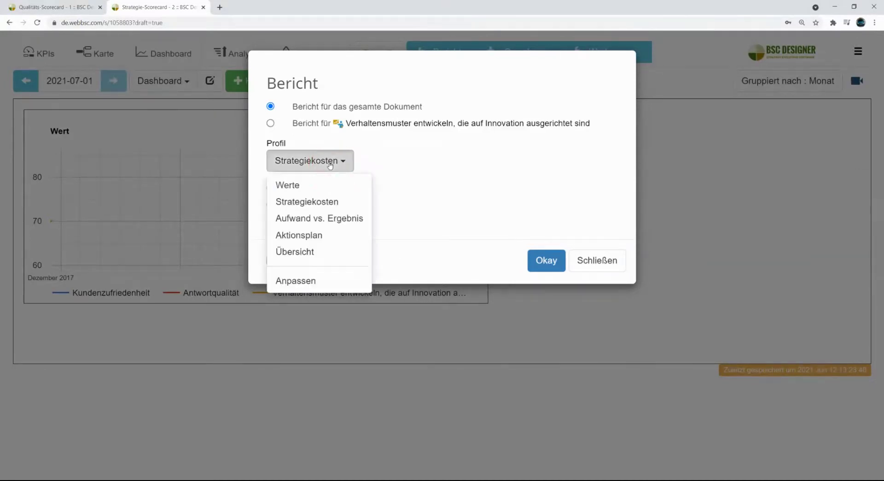
left_click(322, 223)
left_click(477, 238)
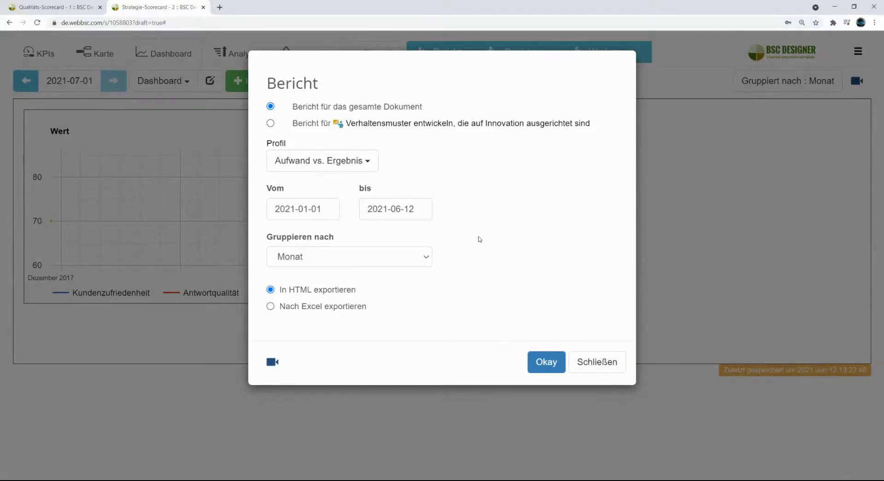
left_click(374, 165)
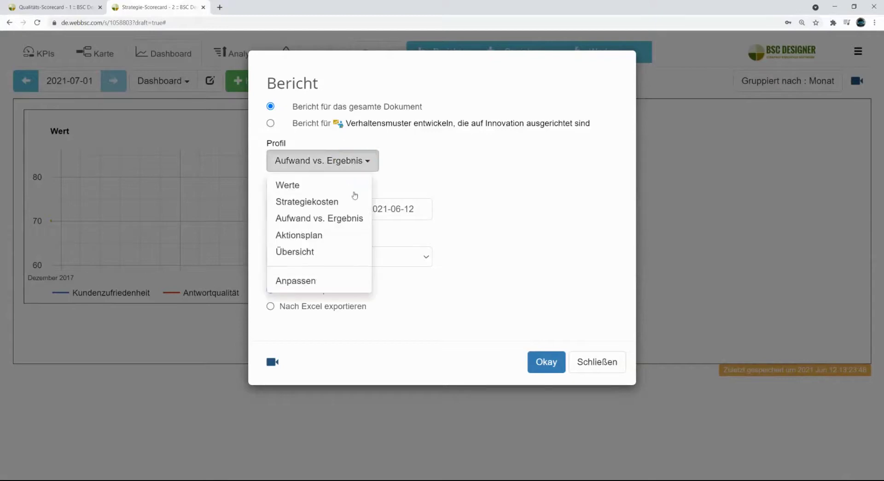
left_click(316, 236)
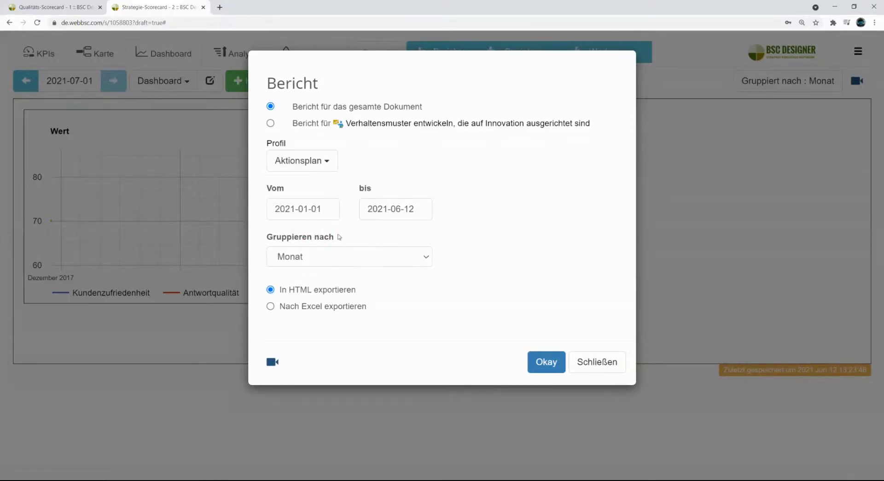
left_click(499, 258)
View the editor for custom report profiles, leaving it and the report settings without generating anything
left_click(327, 172)
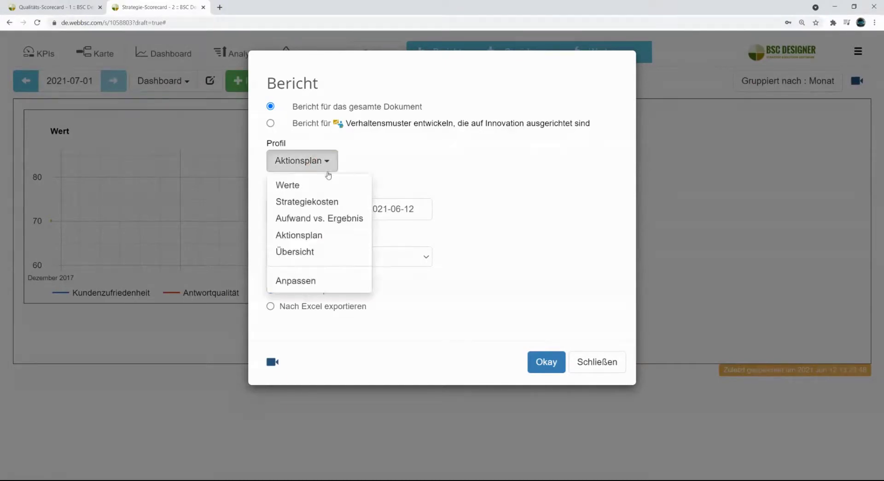
left_click(317, 285)
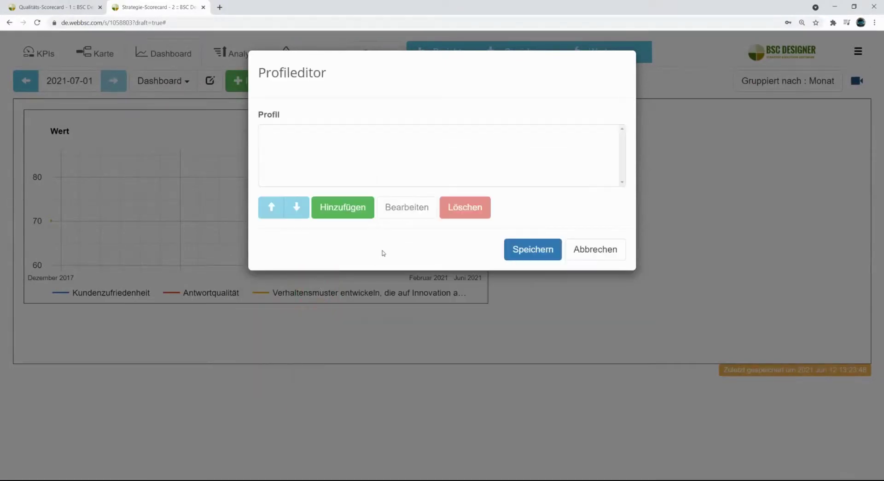
left_click(594, 255)
left_click(586, 363)
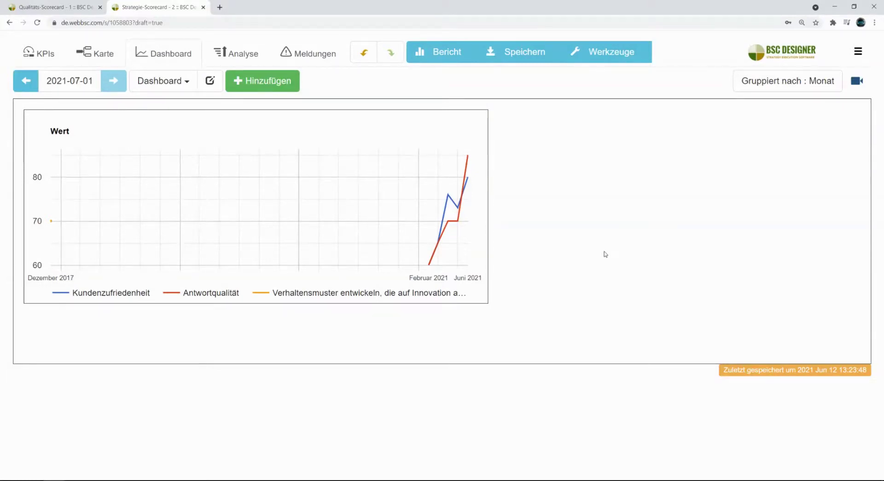
Go to the list of all scorecards and view the sharing permissions available for "Sicherheits-KPIs"
left_click(857, 52)
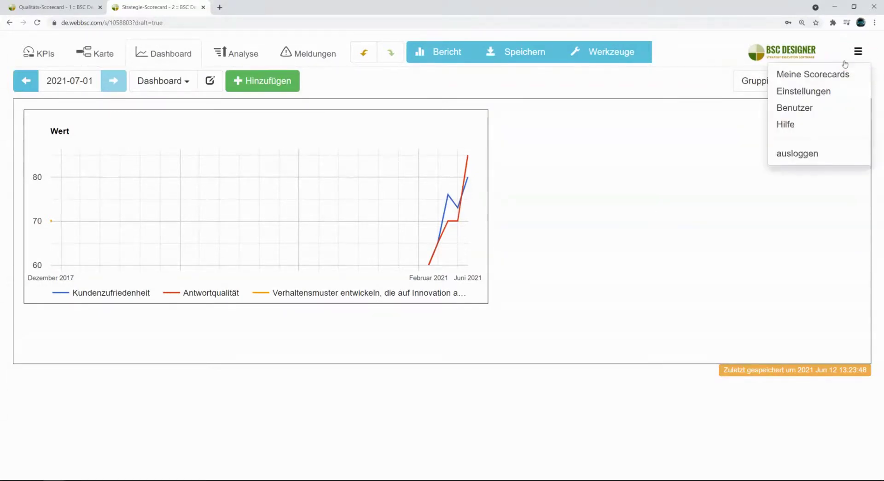
left_click(823, 79)
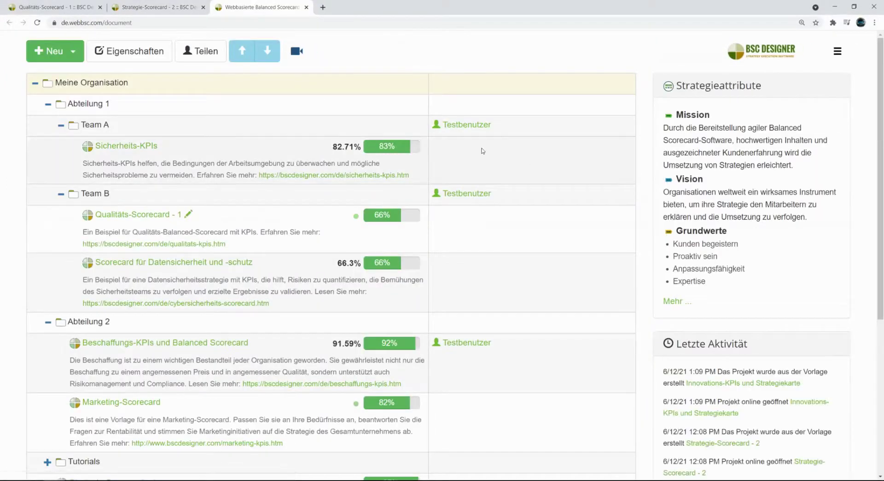
left_click(239, 151)
left_click(202, 51)
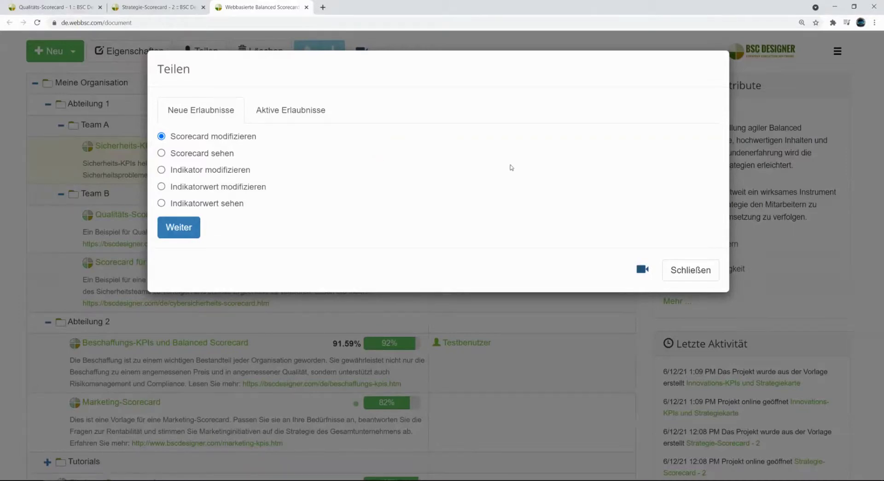
left_click(679, 266)
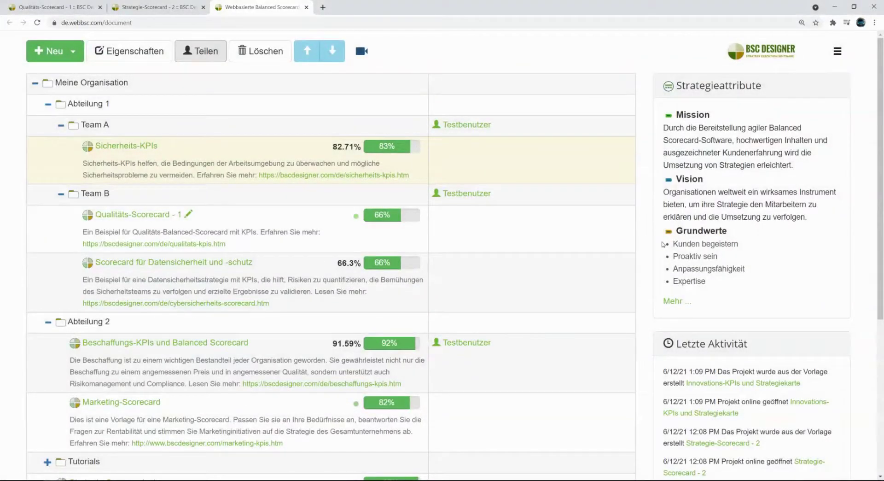
Open the account settings and examine the Organisation options for widgets, logo and currencies
left_click(836, 54)
left_click(784, 92)
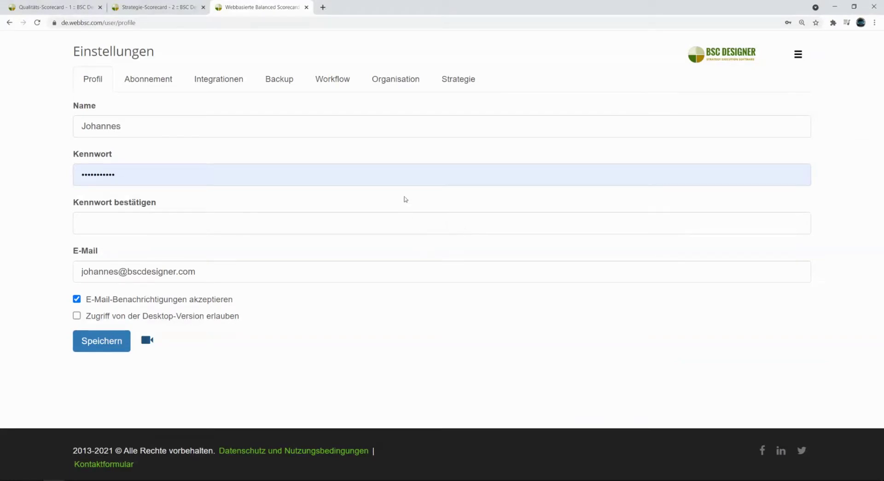
left_click(398, 85)
scroll(252, 267, "down", 5)
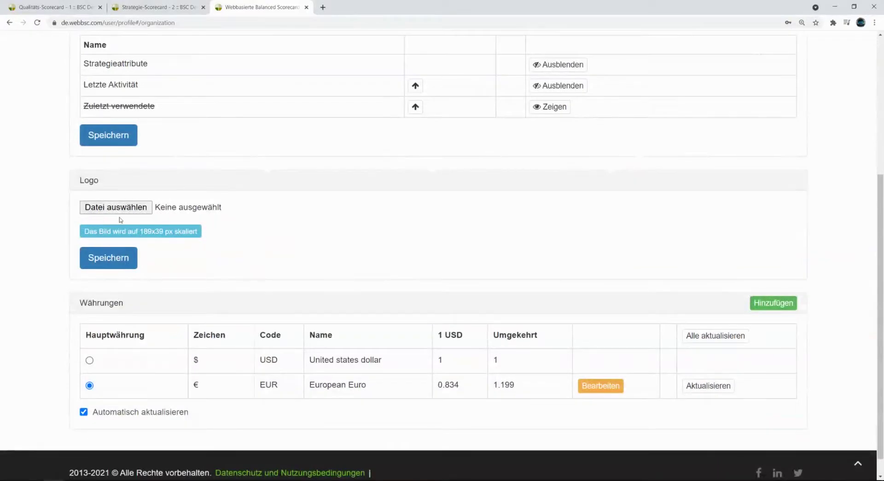
scroll(359, 243, "up", 5)
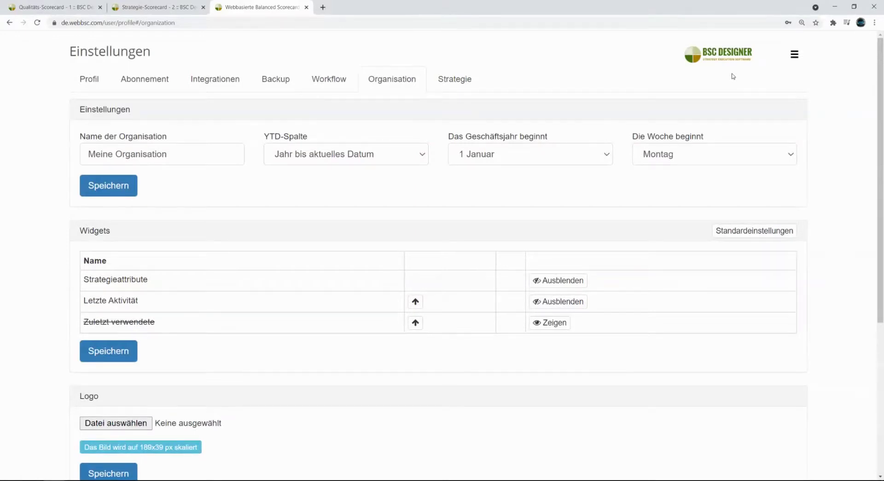
Examine the Backup and Integrationen settings, and return to the list of all scorecards
left_click(272, 94)
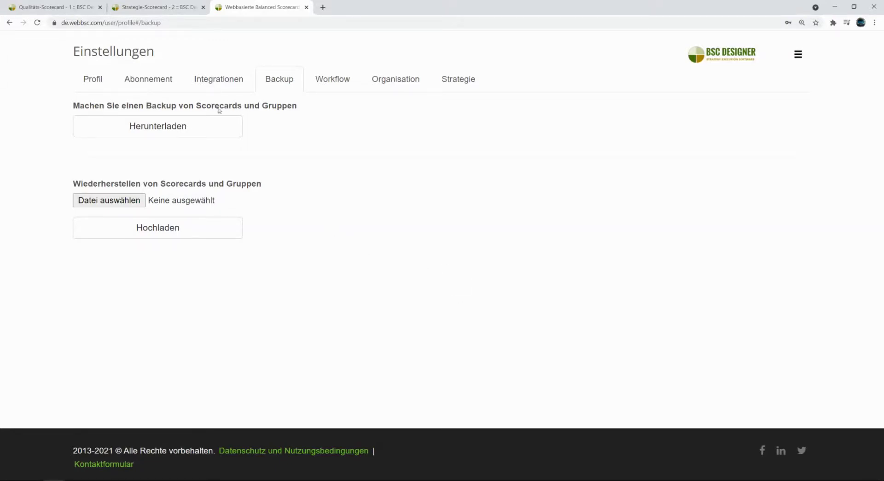
left_click(224, 85)
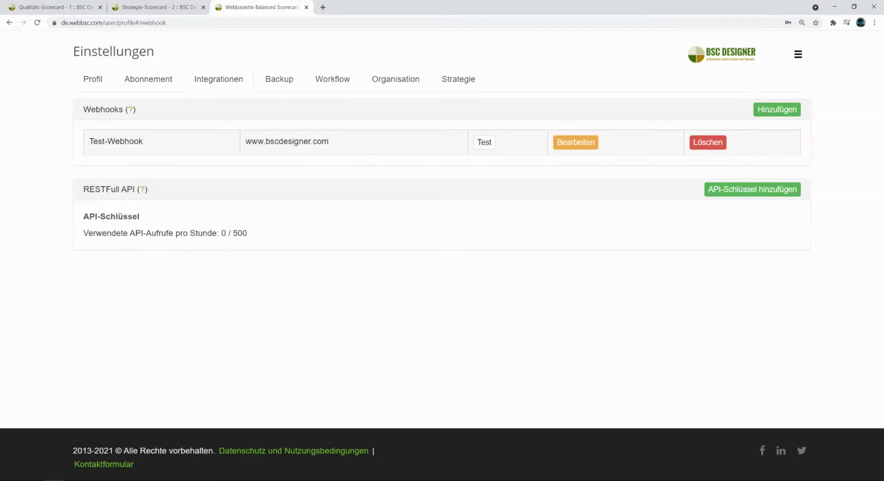
left_click(798, 54)
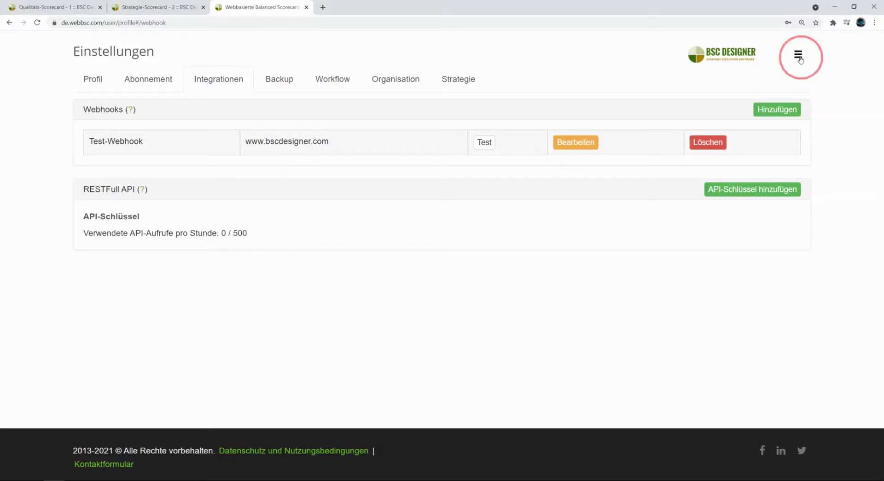
left_click(758, 83)
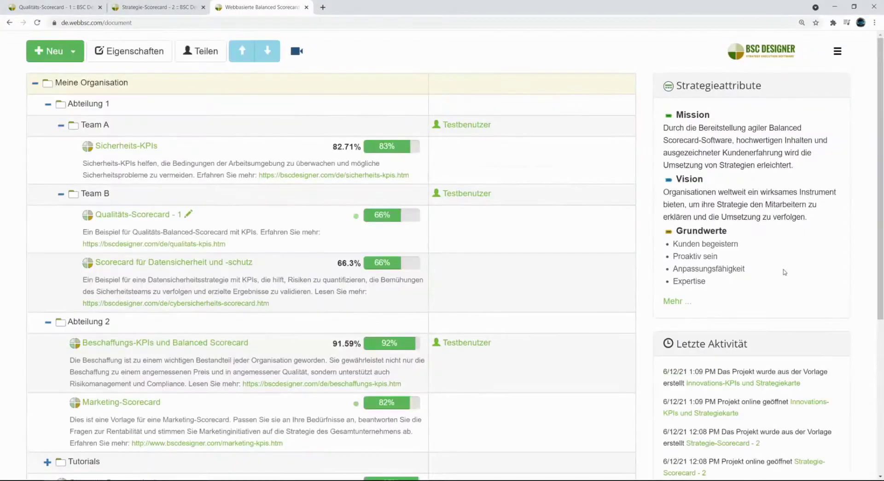